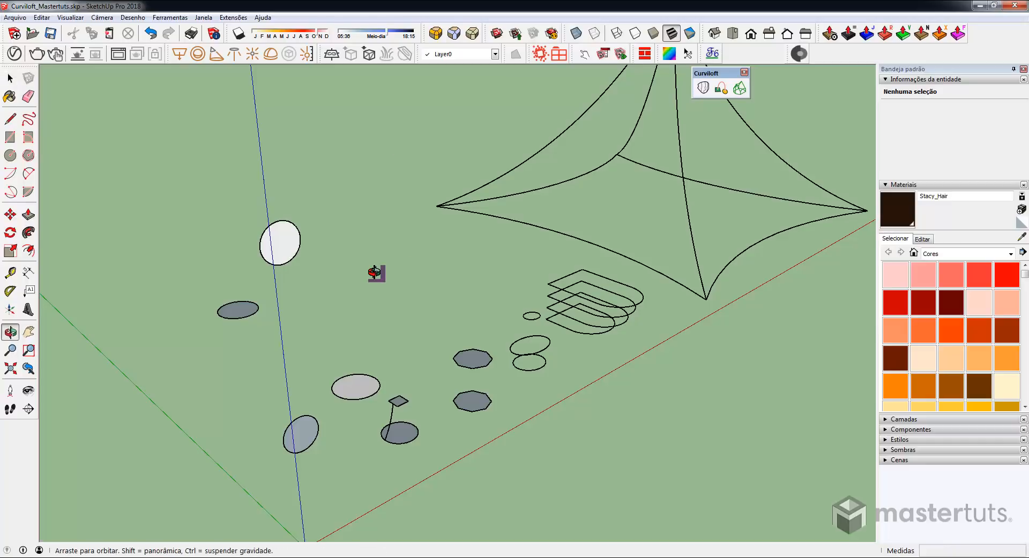
# Step: Start Loft by Spline and select the four circles around the blue axis as contours, in the order top, right, bottom, left
pyautogui.moveTo(413, 269); pyautogui.dragTo(287, 278, button='middle')
pyautogui.moveTo(213, 367); pyautogui.dragTo(243, 446)
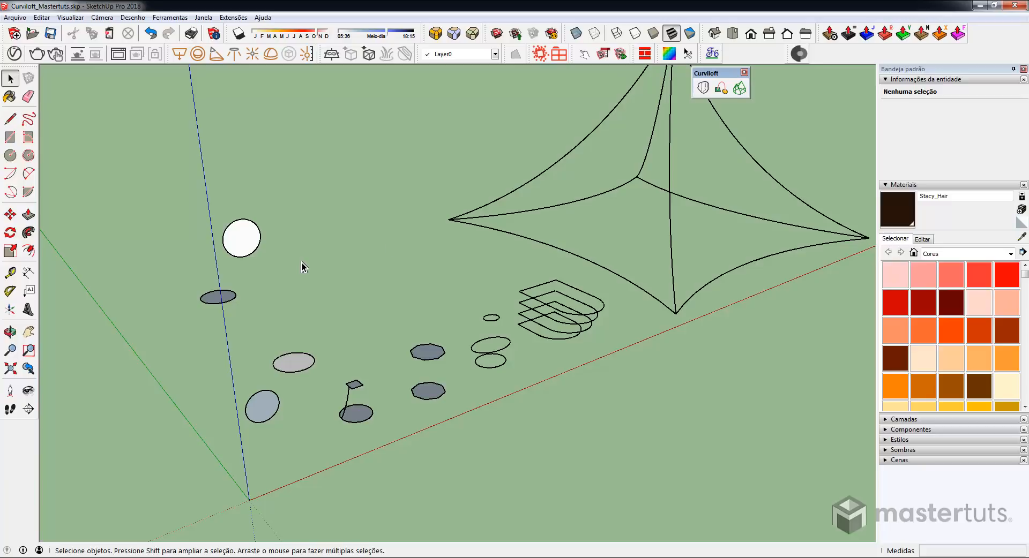
pyautogui.click(702, 88)
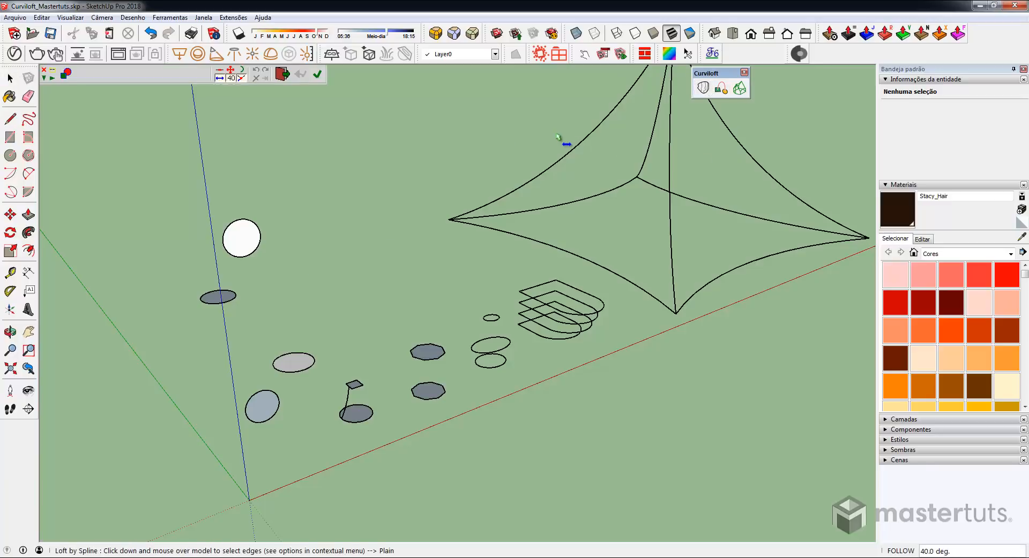
pyautogui.click(241, 236)
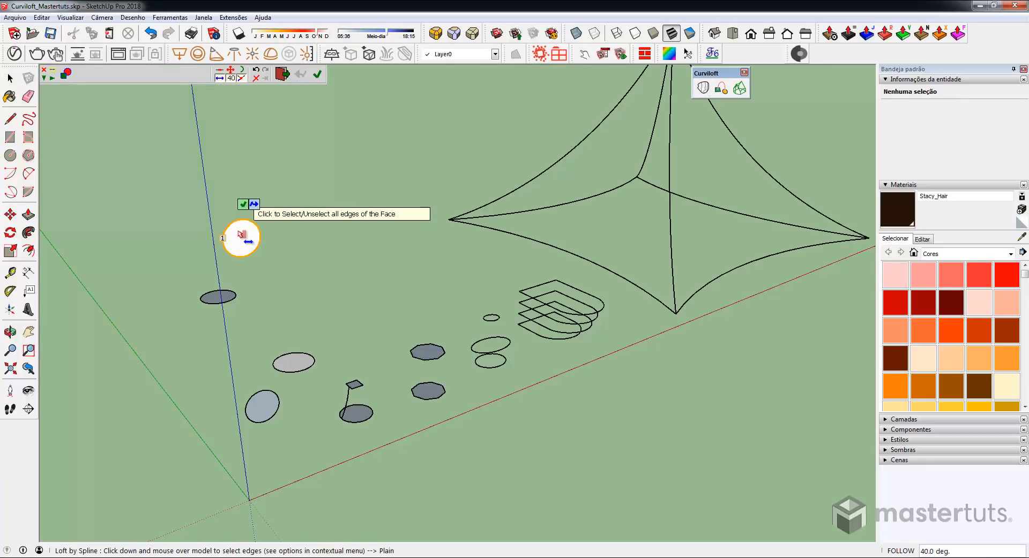
pyautogui.click(292, 362)
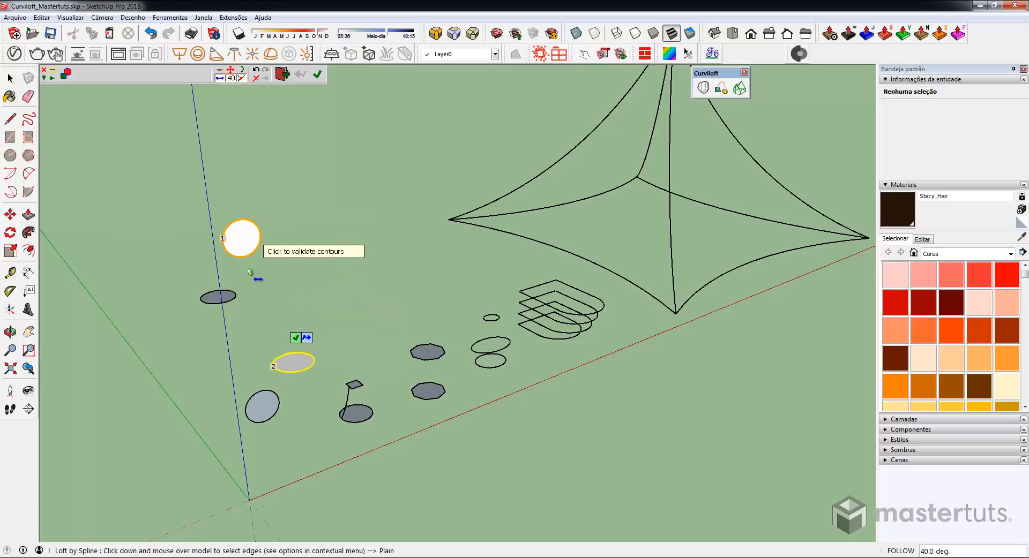
pyautogui.click(262, 405)
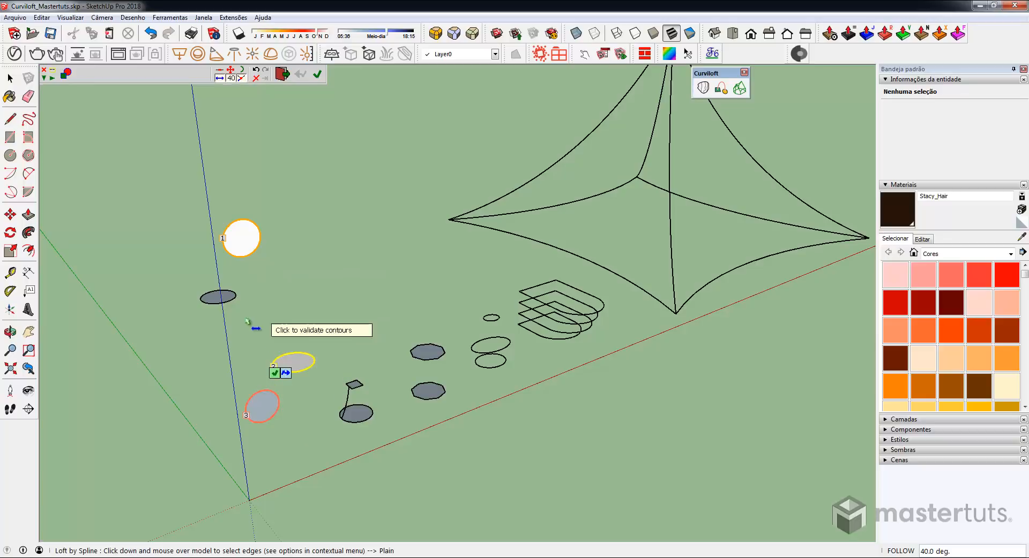
pyautogui.click(231, 296)
# Step: Validate the four contours to generate the tube preview and close it into a loop
pyautogui.moveTo(285, 298); pyautogui.dragTo(276, 353, button='middle')
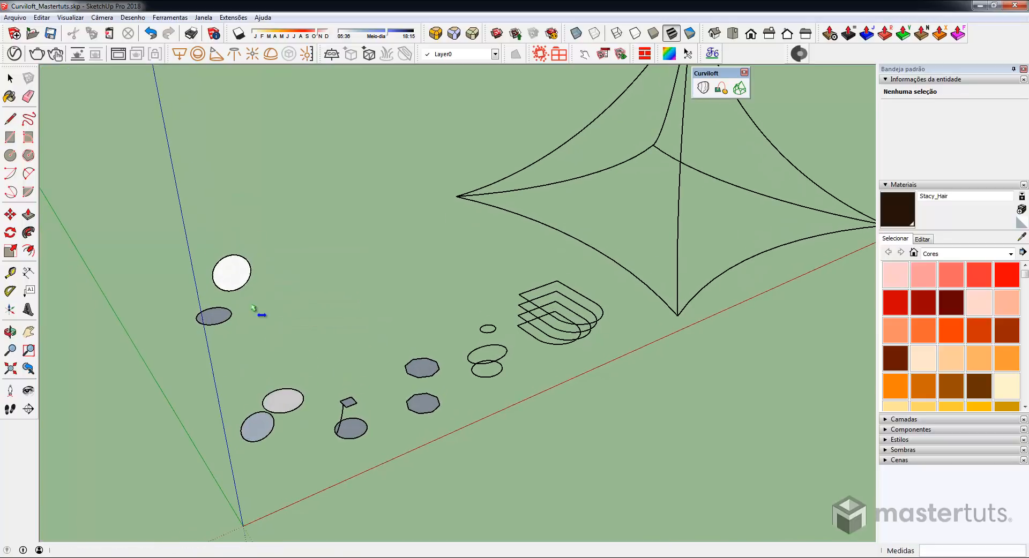
pyautogui.moveTo(250, 305); pyautogui.dragTo(246, 267, button='middle')
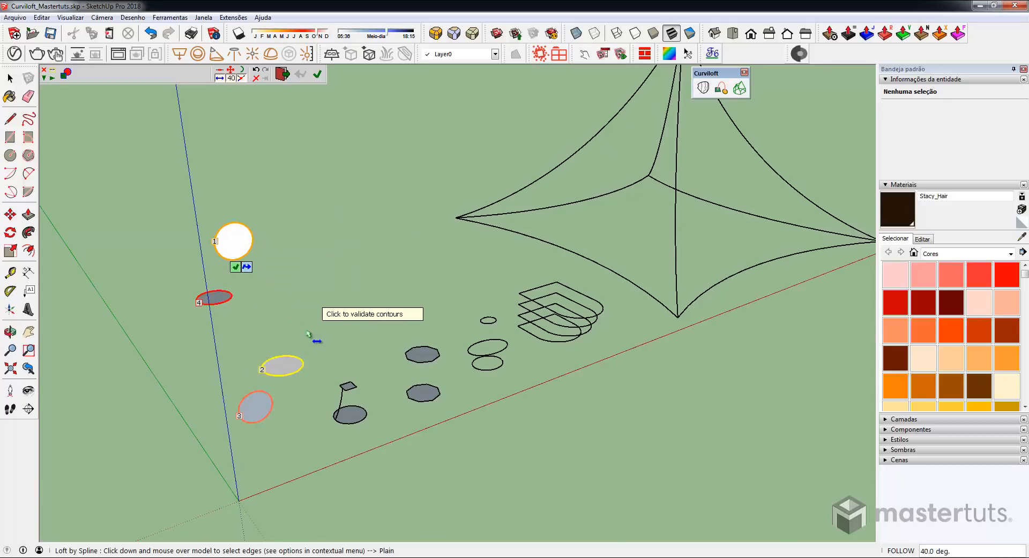
pyautogui.click(318, 75)
pyautogui.moveTo(301, 250); pyautogui.dragTo(368, 284, button='middle')
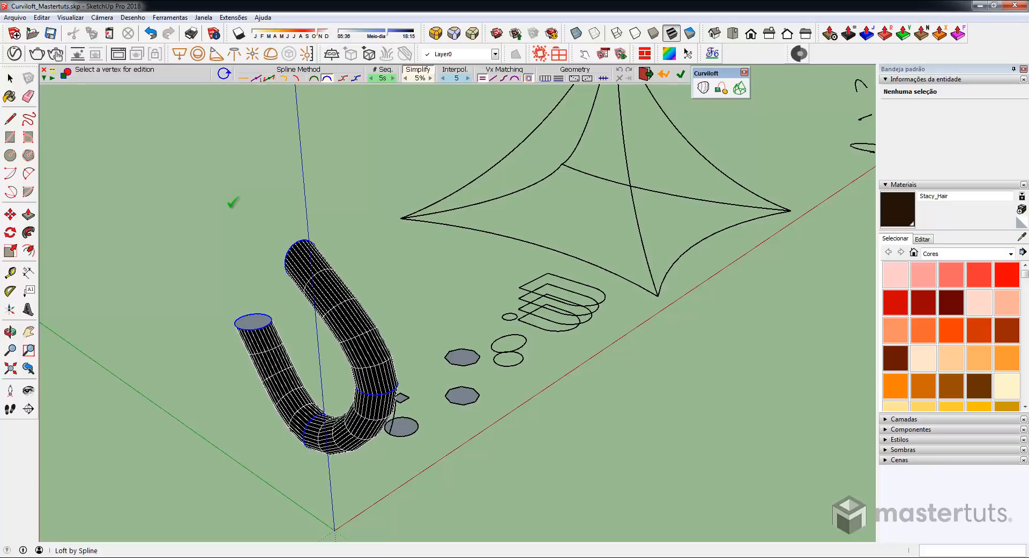
pyautogui.click(224, 75)
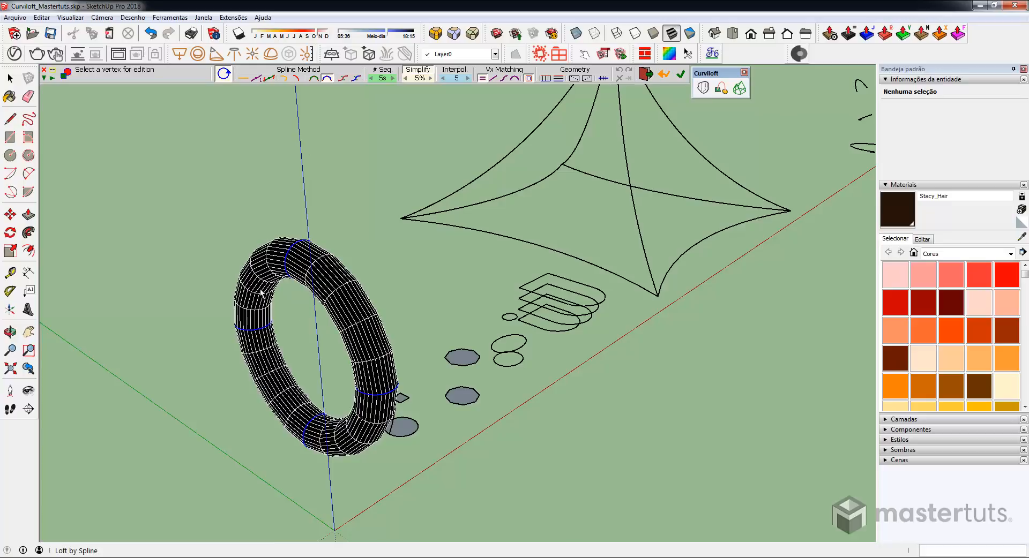
# Step: Compare straight-line, rounded and squarer spline methods on the ring preview and return it to the single cubic Bezier curve
pyautogui.scroll(1, 316, 316)
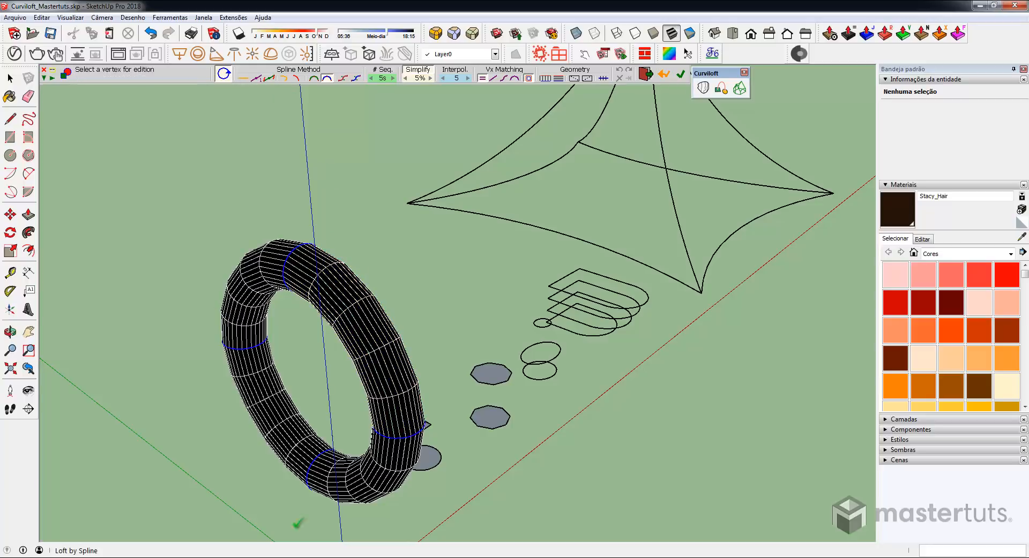
pyautogui.scroll(2, 322, 380)
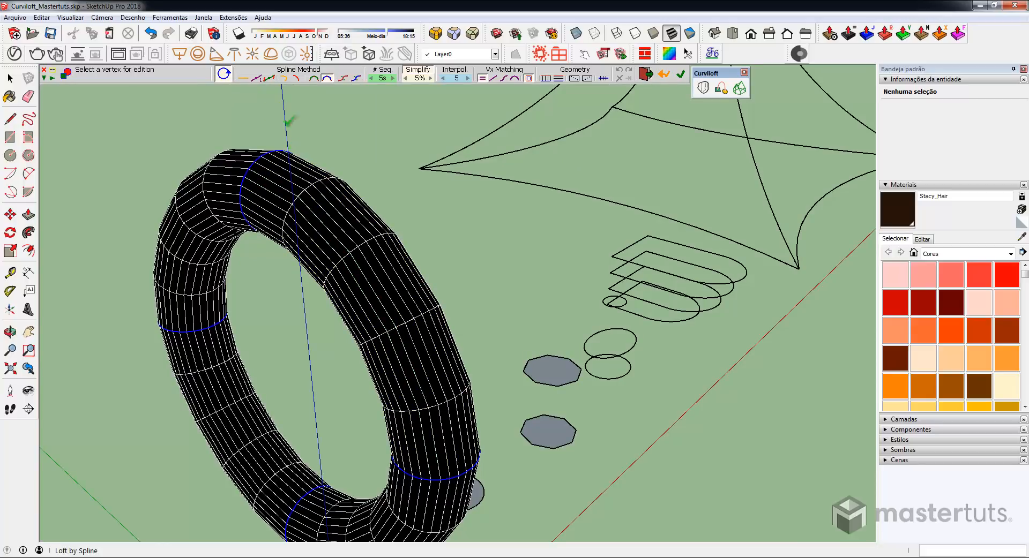
pyautogui.click(242, 81)
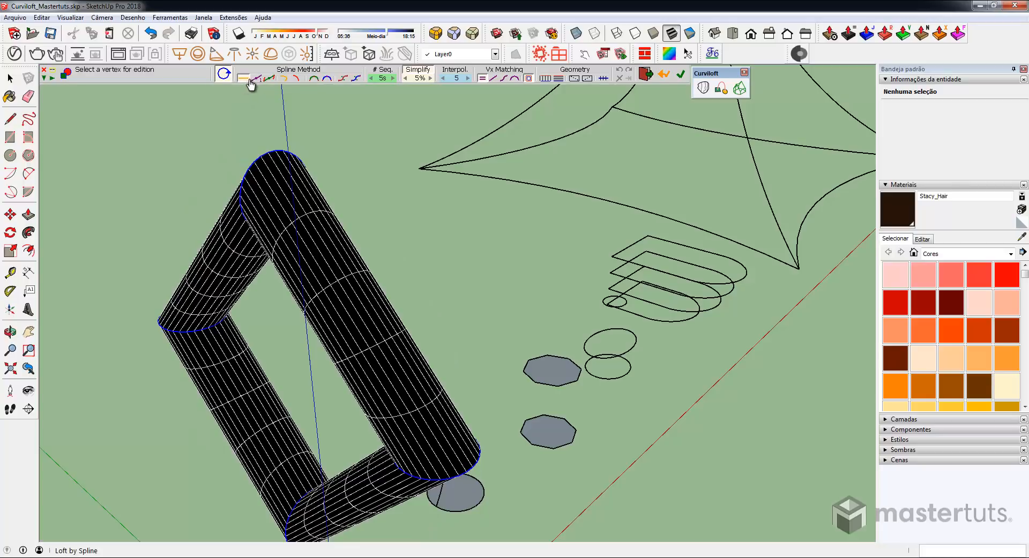
pyautogui.click(258, 80)
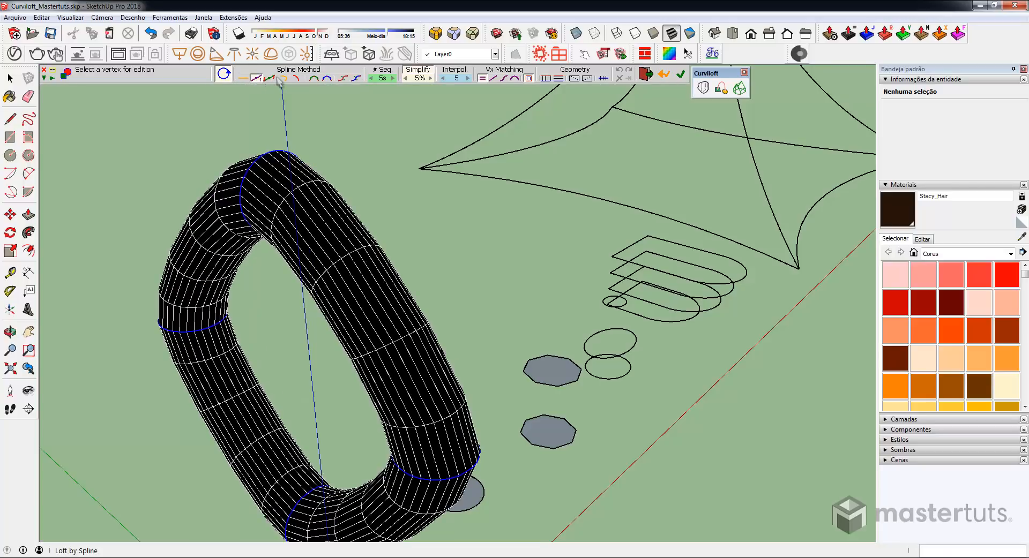
pyautogui.press('o')
pyautogui.moveTo(313, 218); pyautogui.dragTo(319, 173)
pyautogui.click(288, 78)
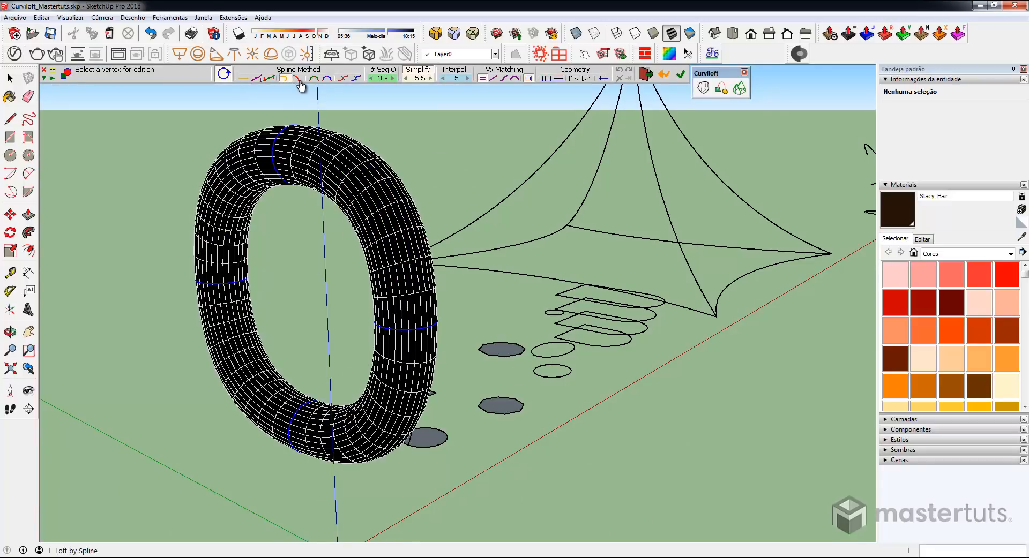
pyautogui.click(326, 79)
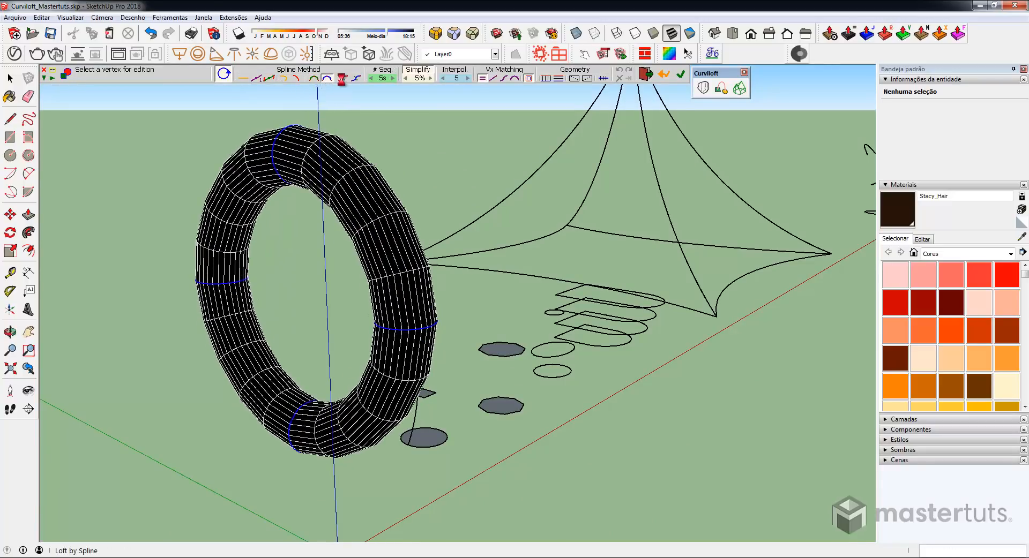
# Step: Try the last spline methods on the ring preview and settle on the second Seq.O method
pyautogui.click(343, 79)
pyautogui.click(355, 79)
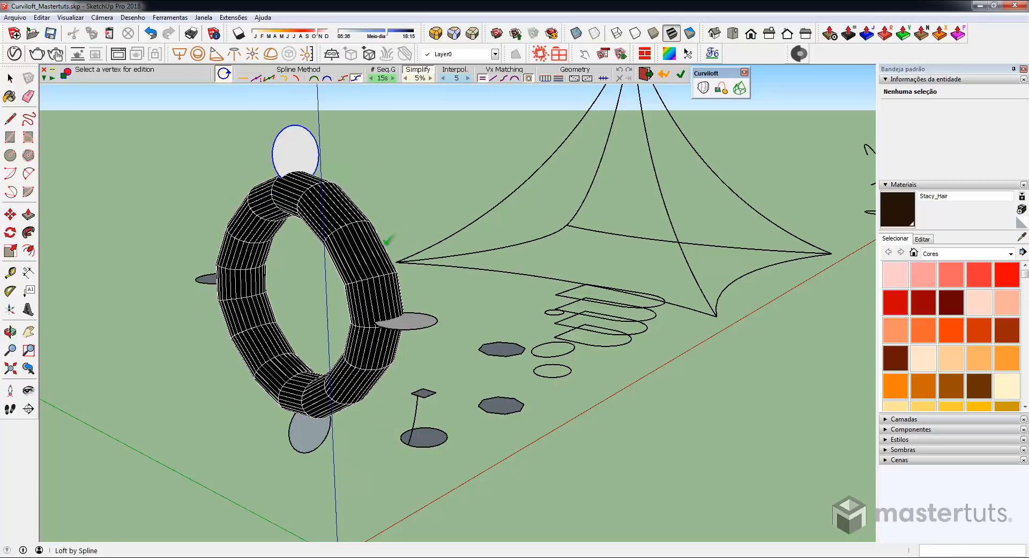
pyautogui.click(314, 78)
pyautogui.click(297, 79)
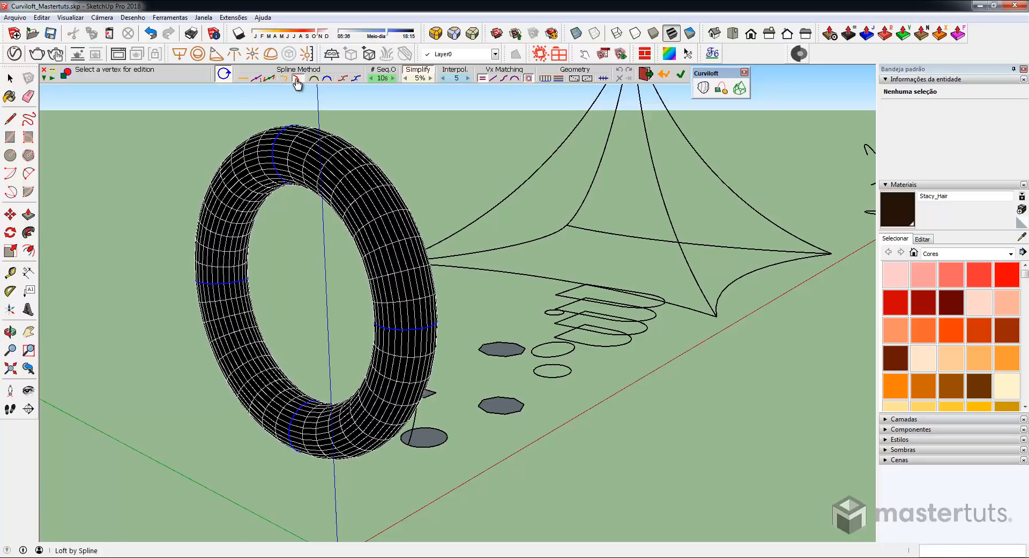
# Step: Raise the number of segments between the ring's contours to 25
pyautogui.moveTo(325, 194); pyautogui.dragTo(311, 219, button='middle')
pyautogui.scroll(-2, 298, 217)
pyautogui.scroll(3, 302, 214)
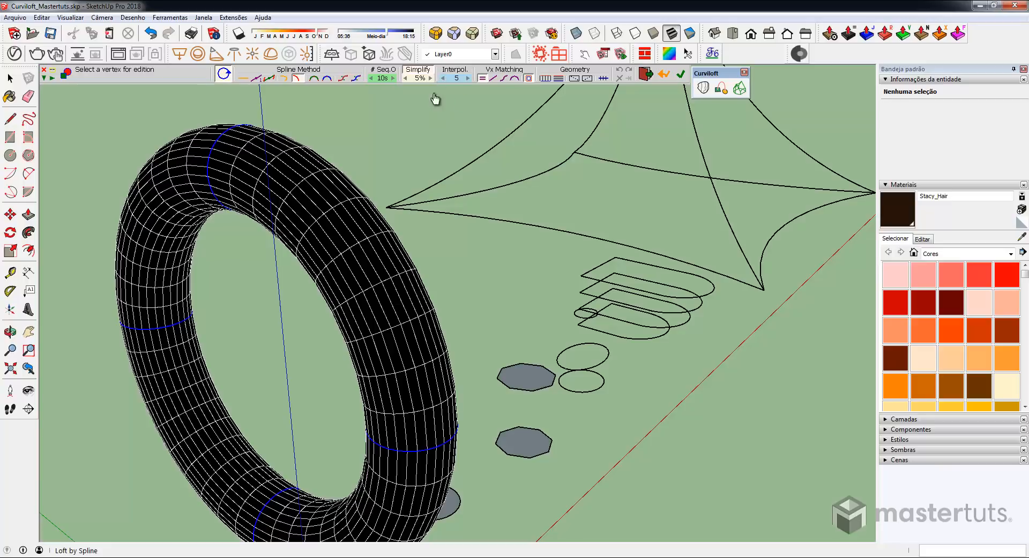
pyautogui.scroll(5, 307, 180)
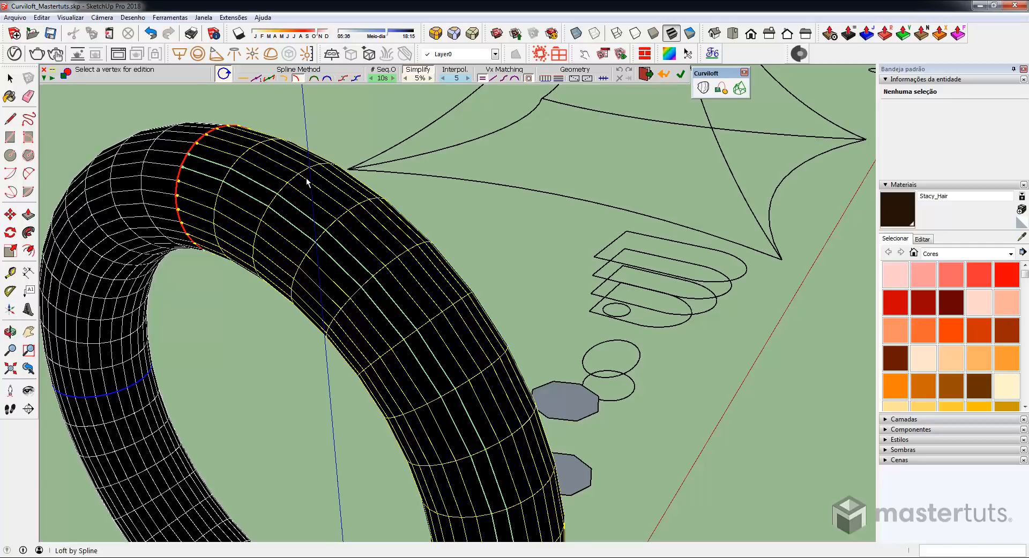
pyautogui.click(394, 78)
pyautogui.click(393, 78)
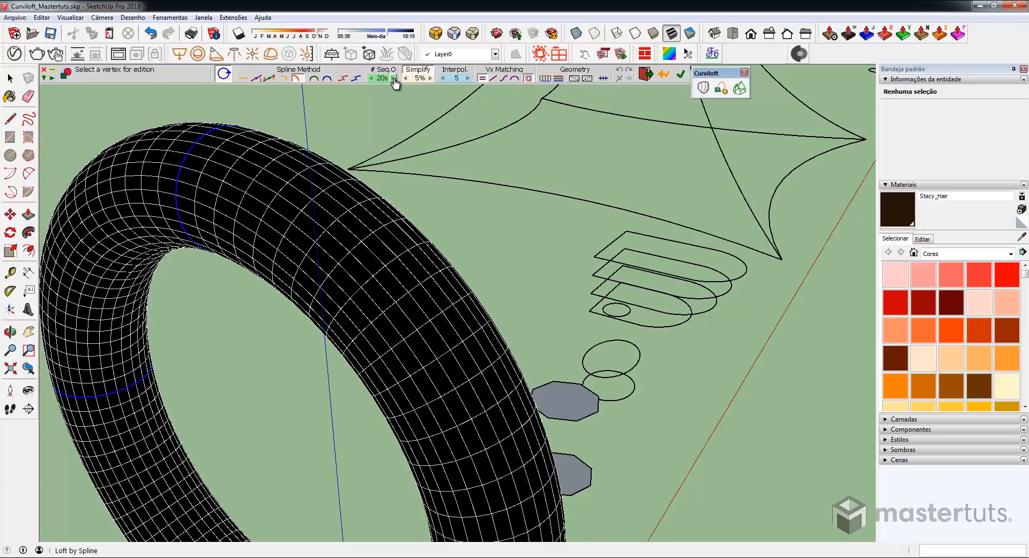
pyautogui.click(394, 78)
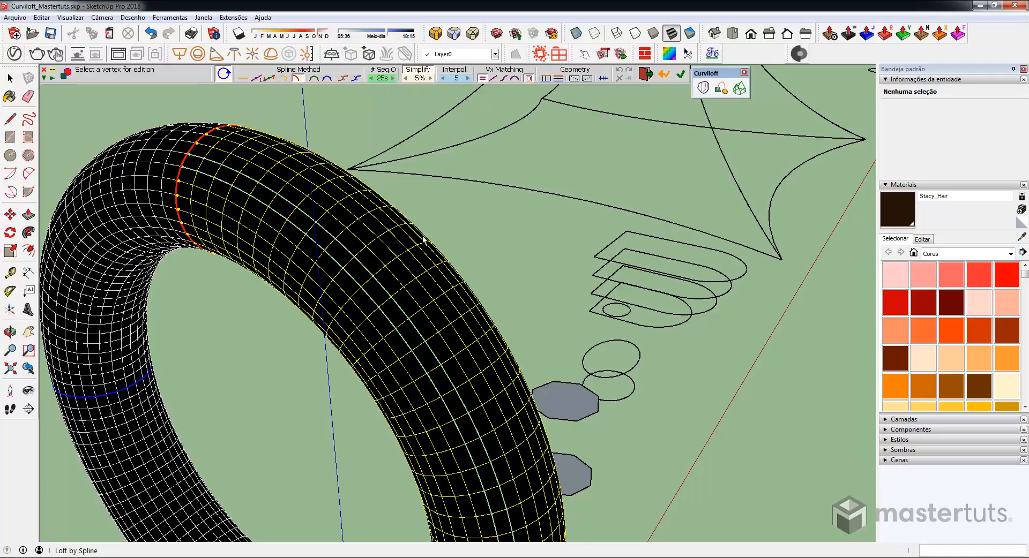
# Step: Try stepping up the Interpol. setting of the ring preview and check its effect on the mesh
pyautogui.click(468, 78)
pyautogui.click(468, 79)
pyautogui.click(468, 78)
pyautogui.scroll(-4, 333, 267)
pyautogui.moveTo(352, 264); pyautogui.dragTo(324, 240, button='middle')
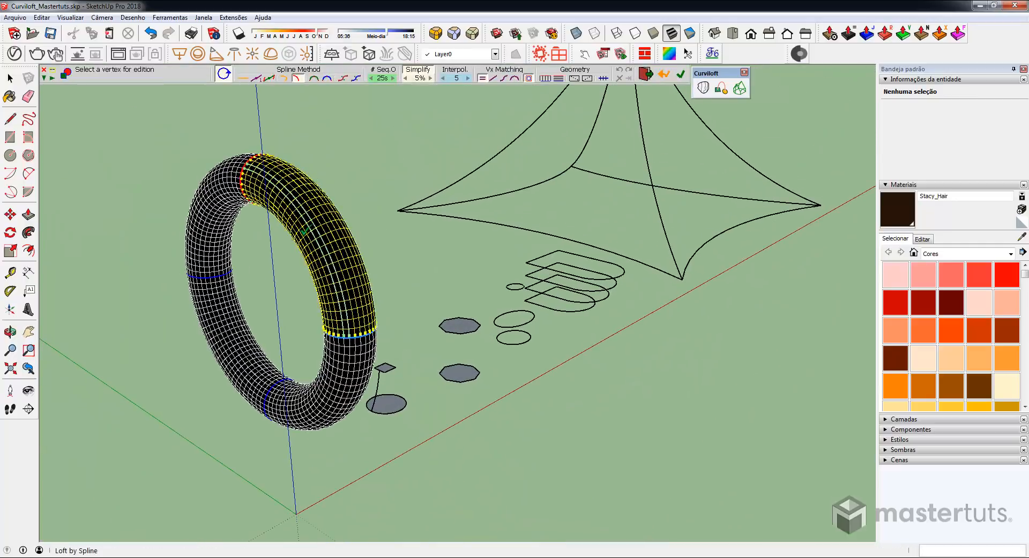
# Step: Switch the ring's spline method to a smooth junction by a single cubic Bezier curve and inspect the preview closely
pyautogui.click(327, 79)
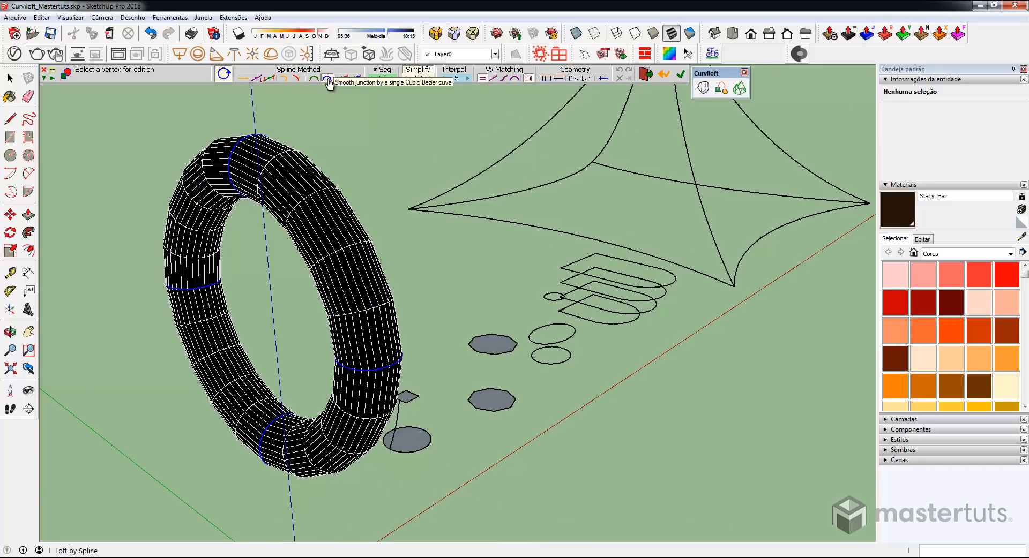
pyautogui.moveTo(298, 102); pyautogui.dragTo(370, 151, button='middle')
pyautogui.scroll(2, 358, 259)
pyautogui.moveTo(452, 274); pyautogui.dragTo(422, 275, button='middle')
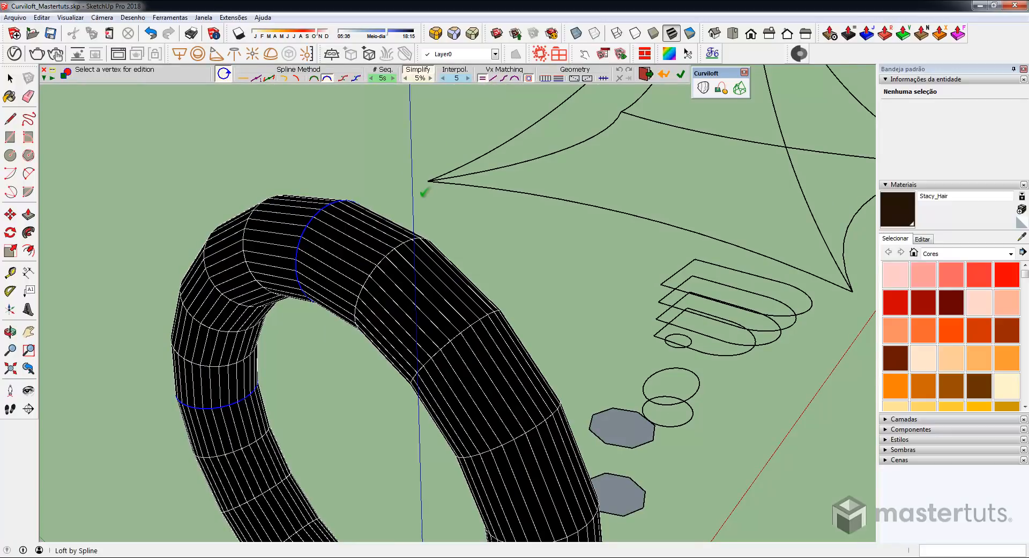
pyautogui.moveTo(500, 96); pyautogui.dragTo(535, 70, button='middle')
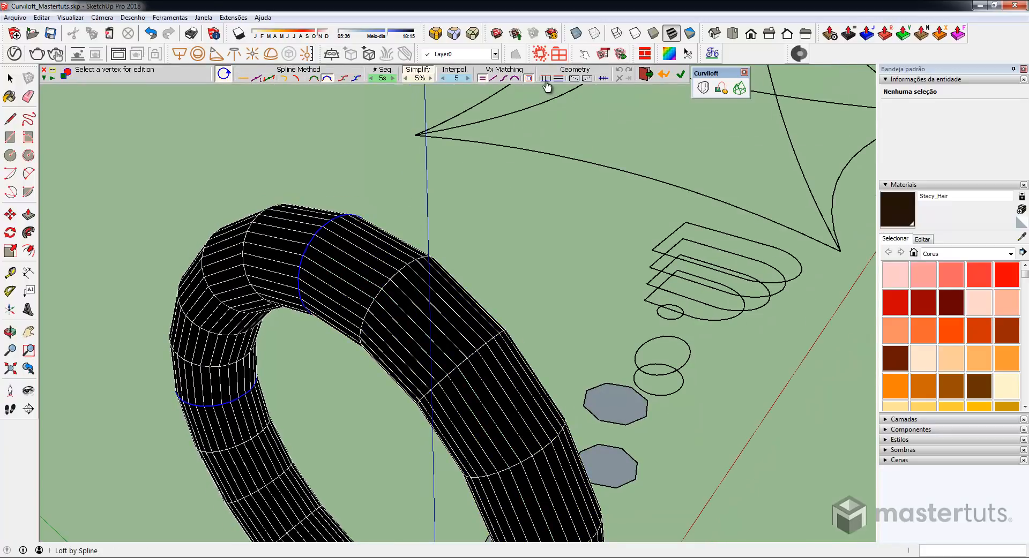
# Step: Try the geometry options on the ring preview: lengthwise wires, cross-section curves and a triangulated surface
pyautogui.click(425, 286)
pyautogui.click(547, 82)
pyautogui.moveTo(283, 304); pyautogui.dragTo(375, 284, button='middle')
pyautogui.moveTo(532, 331); pyautogui.dragTo(506, 331, button='middle')
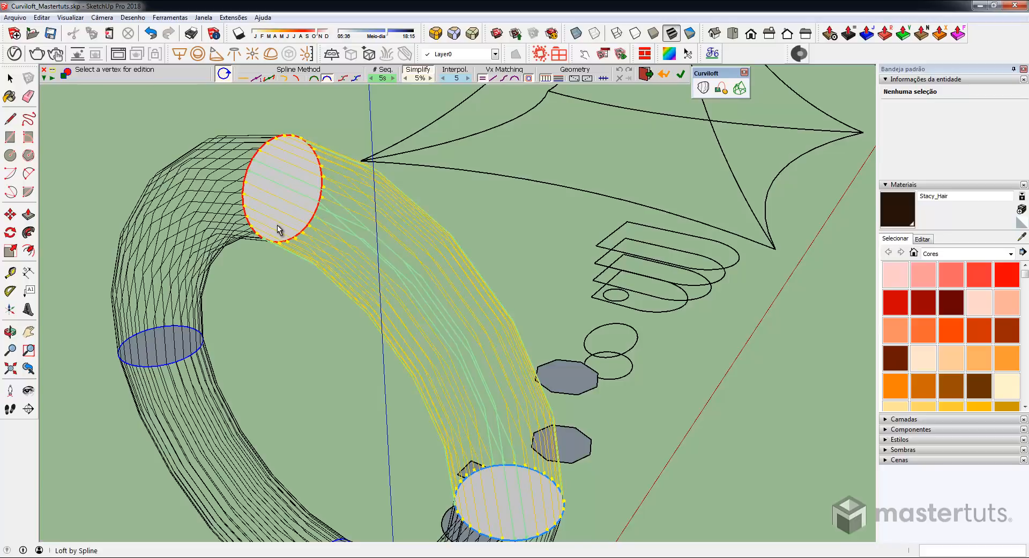
pyautogui.click(559, 81)
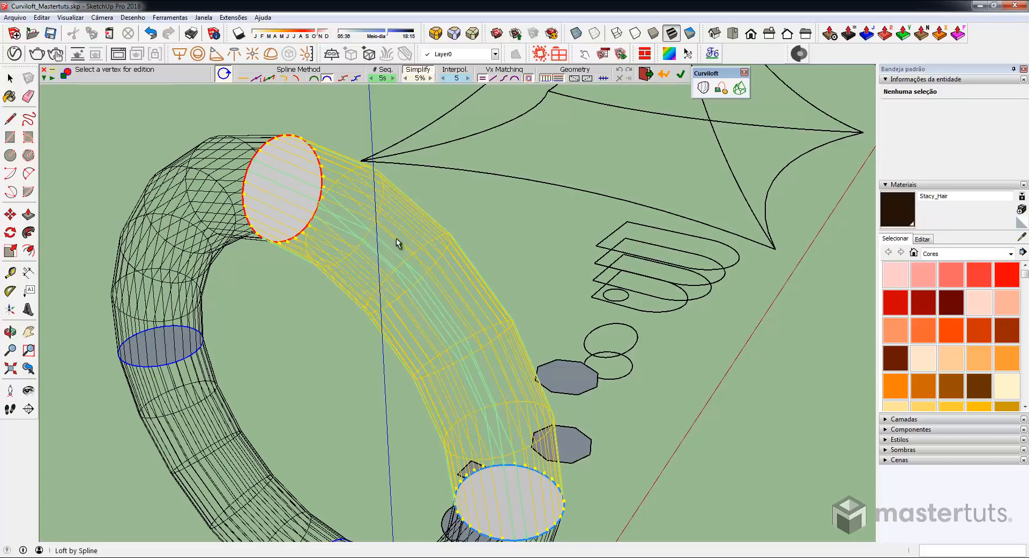
pyautogui.click(573, 81)
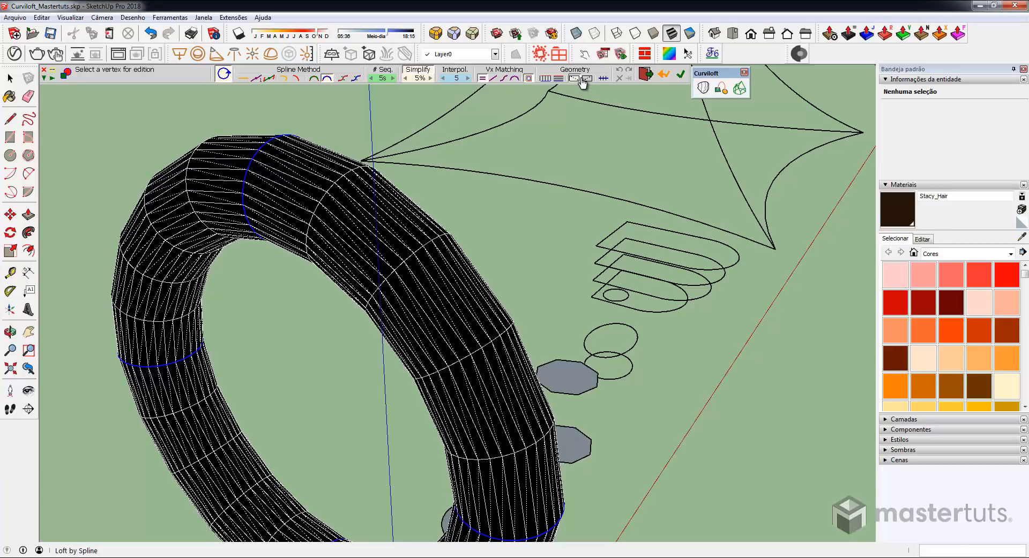
# Step: Turn on the last geometry option for the ring and set its number of segments to 15
pyautogui.click(602, 80)
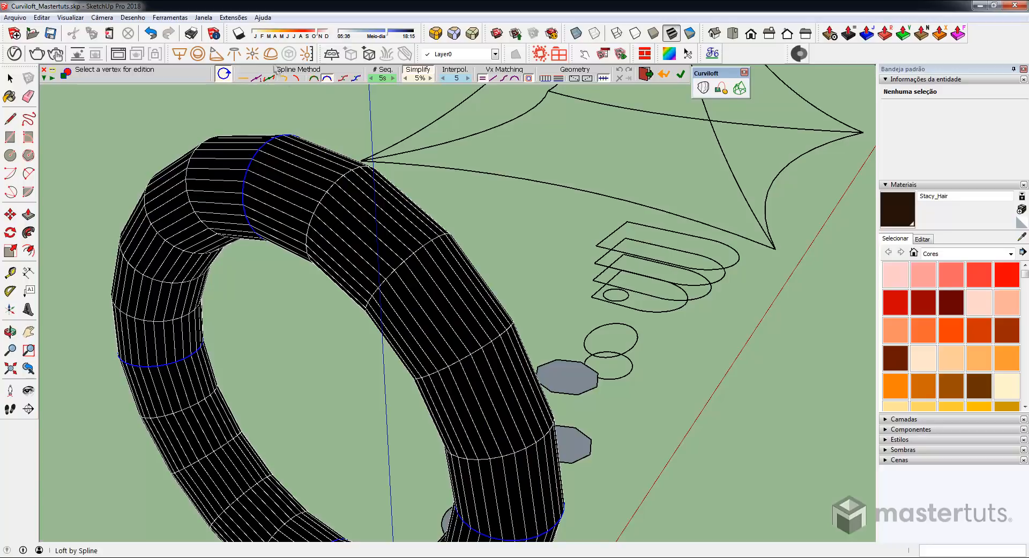
pyautogui.click(394, 79)
pyautogui.moveTo(375, 241); pyautogui.dragTo(325, 299, button='middle')
pyautogui.moveTo(398, 325); pyautogui.dragTo(360, 323, button='middle')
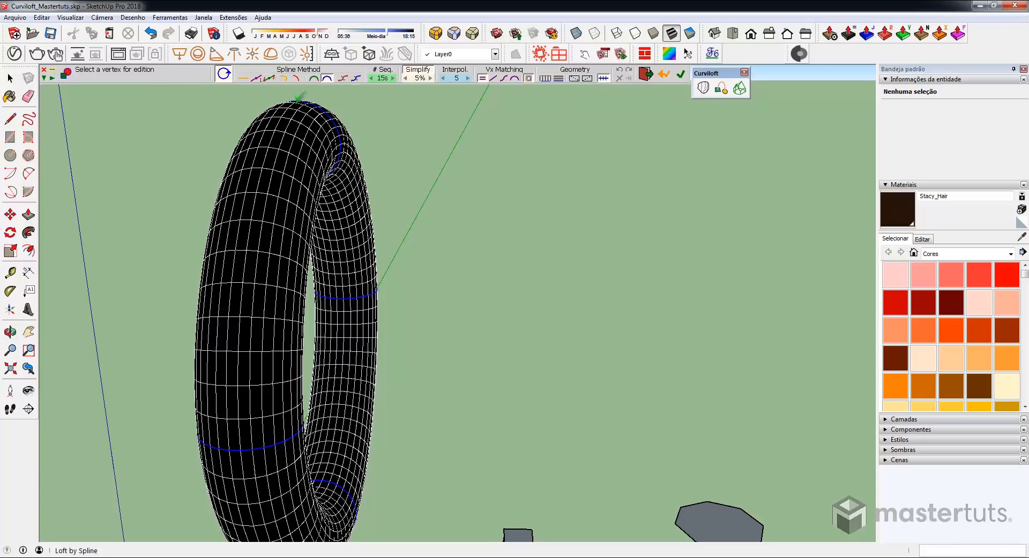
# Step: Validate the preview to generate the closed ring as real geometry
pyautogui.click(450, 203)
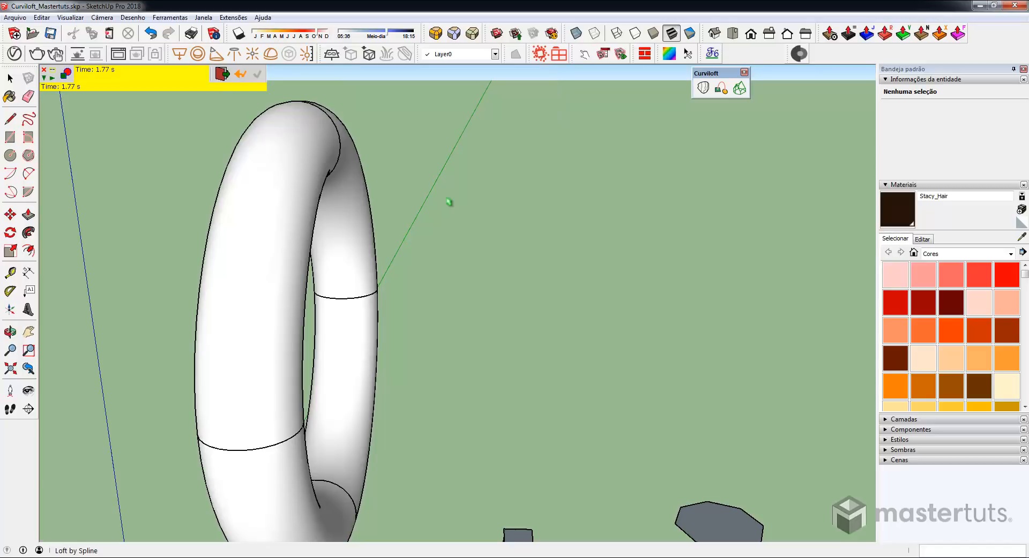
pyautogui.moveTo(350, 241); pyautogui.dragTo(335, 179, button='middle')
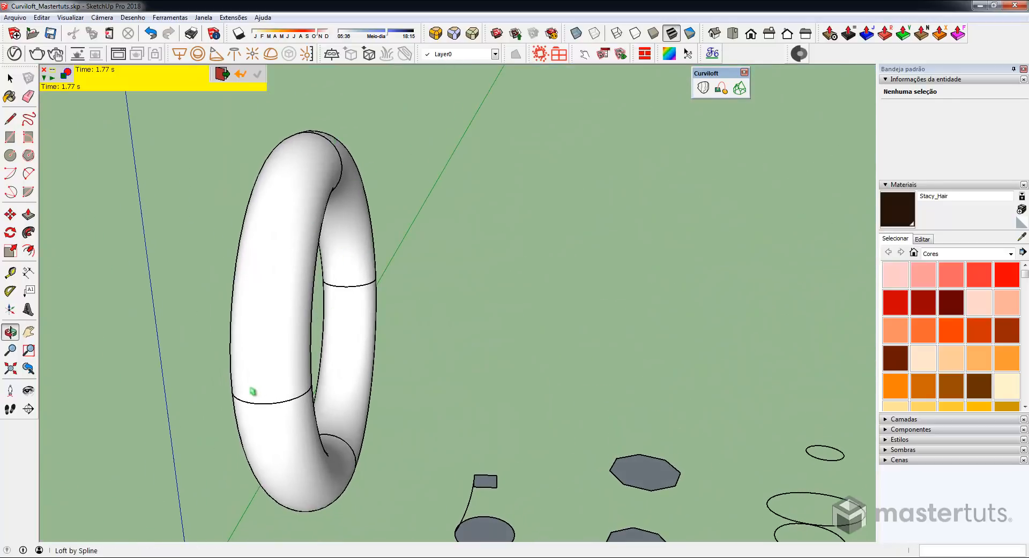
pyautogui.scroll(-2, 425, 252)
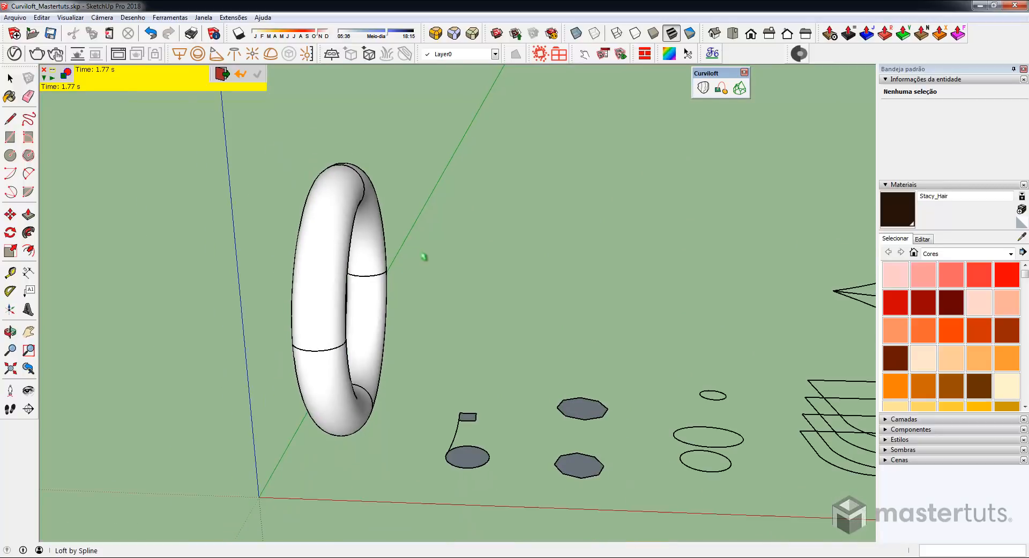
# Step: Select the ring group and move it sideways, clear of the four contour circles
pyautogui.press('space')
pyautogui.click(336, 352)
pyautogui.press('m')
pyautogui.click(367, 453)
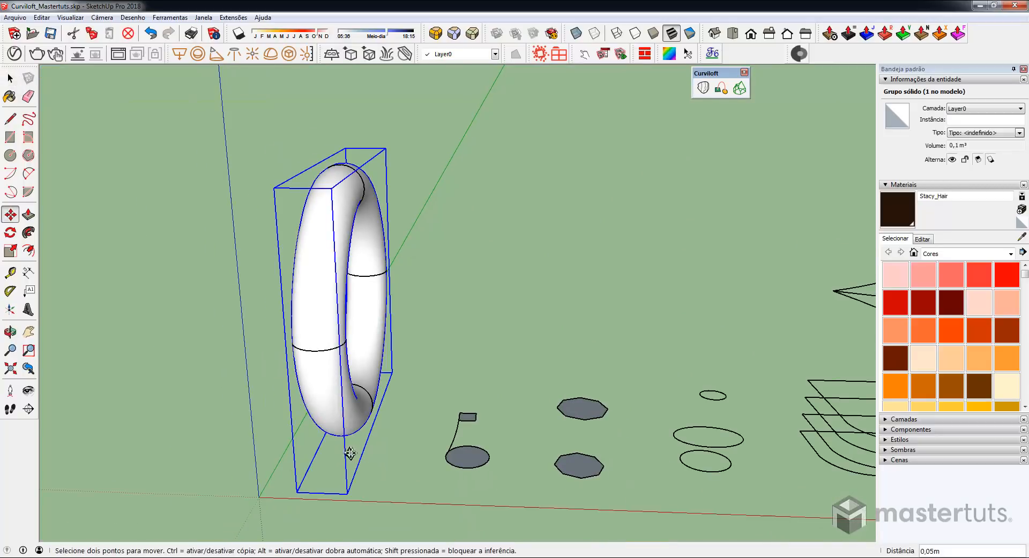
pyautogui.click(242, 444)
pyautogui.press('space')
pyautogui.moveTo(202, 391); pyautogui.dragTo(333, 291, button='middle')
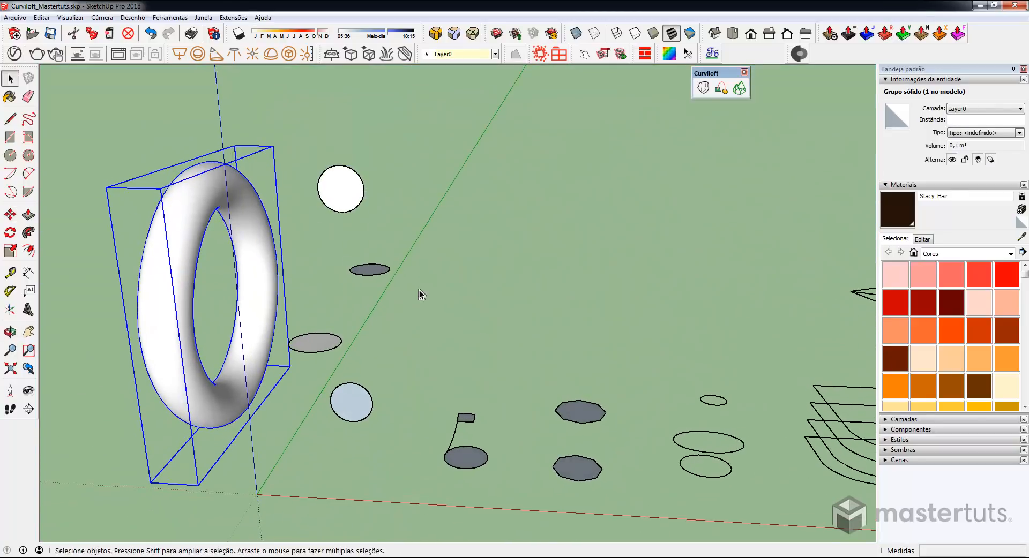
# Step: Start Loft along Path and validate the curve joining the small rectangle to the circle as the rail
pyautogui.click(422, 331)
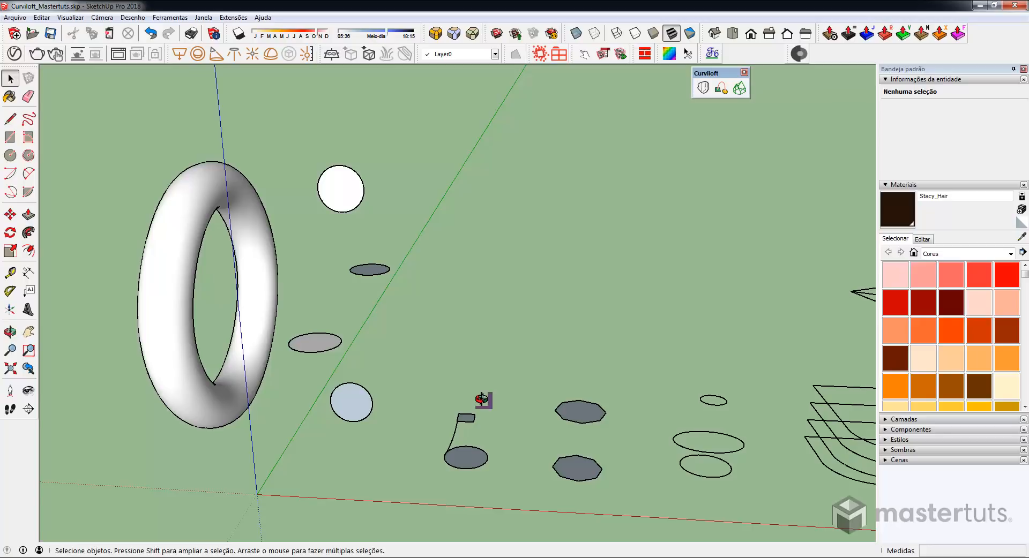
pyautogui.moveTo(484, 400); pyautogui.dragTo(540, 310, button='middle')
pyautogui.scroll(6, 469, 426)
pyautogui.keyDown('shift'); pyautogui.moveTo(457, 411); pyautogui.dragTo(445, 392, button='middle'); pyautogui.keyUp('shift')
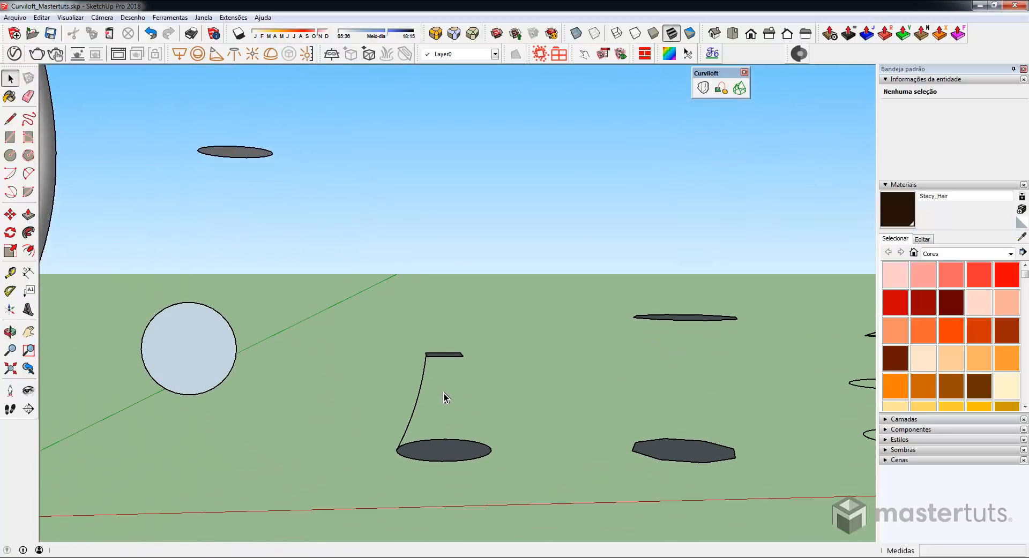
pyautogui.moveTo(538, 381); pyautogui.dragTo(443, 340, button='middle')
pyautogui.scroll(2, 477, 362)
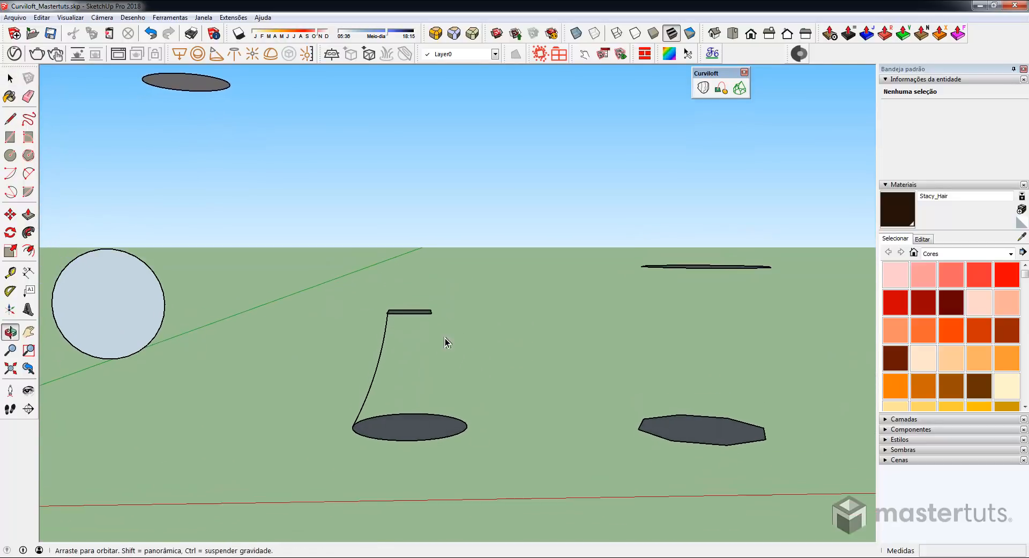
pyautogui.click(721, 88)
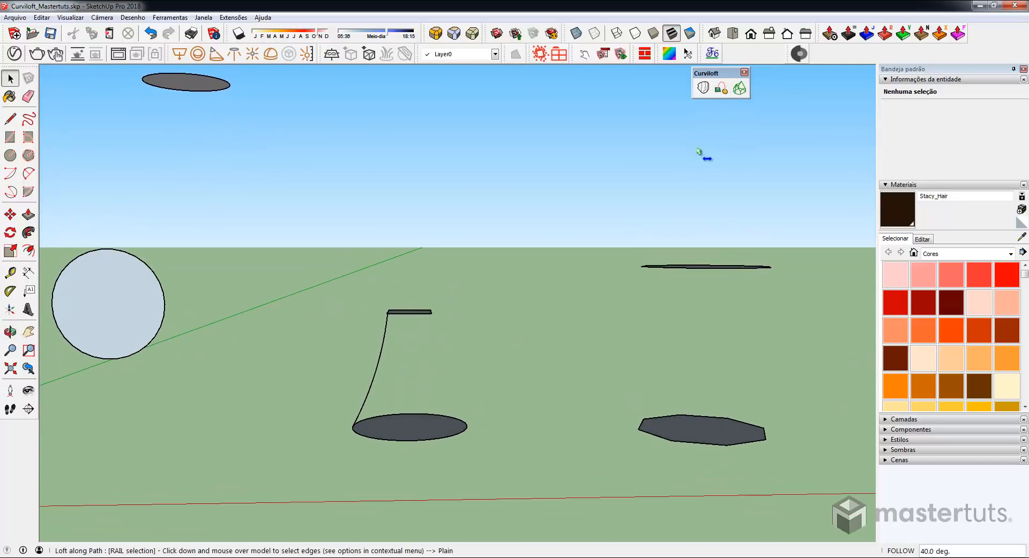
pyautogui.click(384, 356)
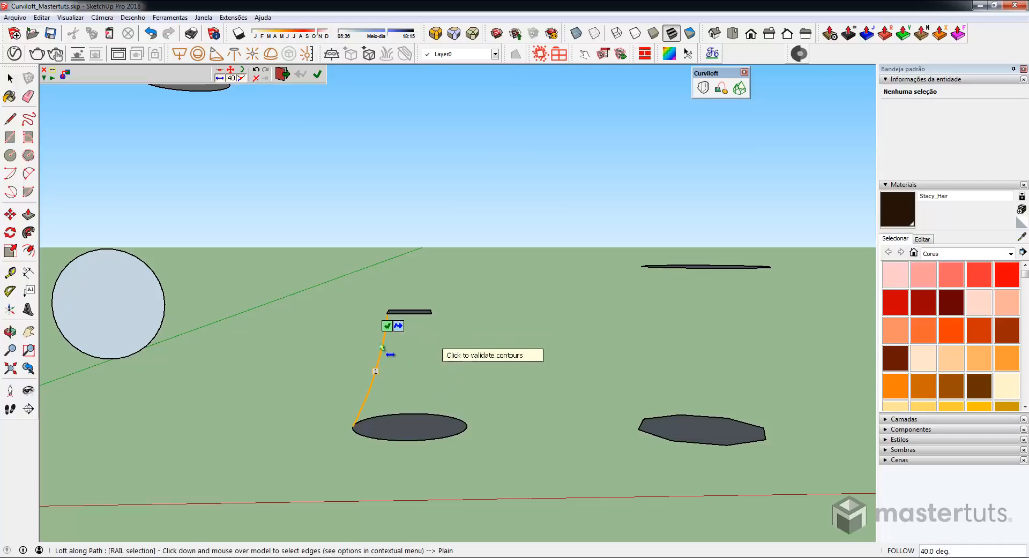
pyautogui.click(496, 274)
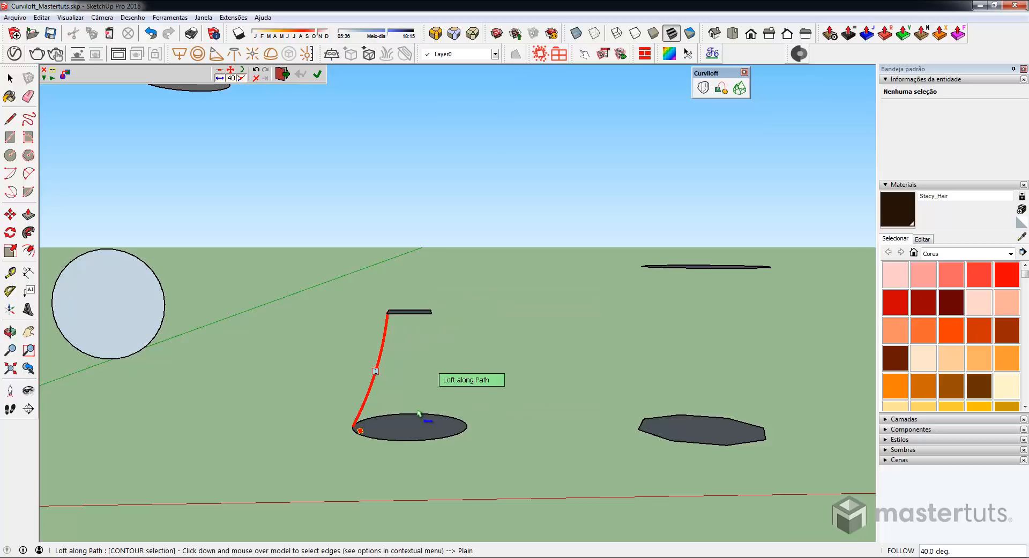
# Step: Add the small rectangle and the circle as contours and generate the Loft along Path preview
pyautogui.moveTo(419, 319)
pyautogui.mouseDown(button='middle')
pyautogui.moveTo(420, 349)
pyautogui.moveTo(404, 345)
pyautogui.moveTo(410, 321)
pyautogui.mouseUp(button='middle')
pyautogui.click(410, 322)
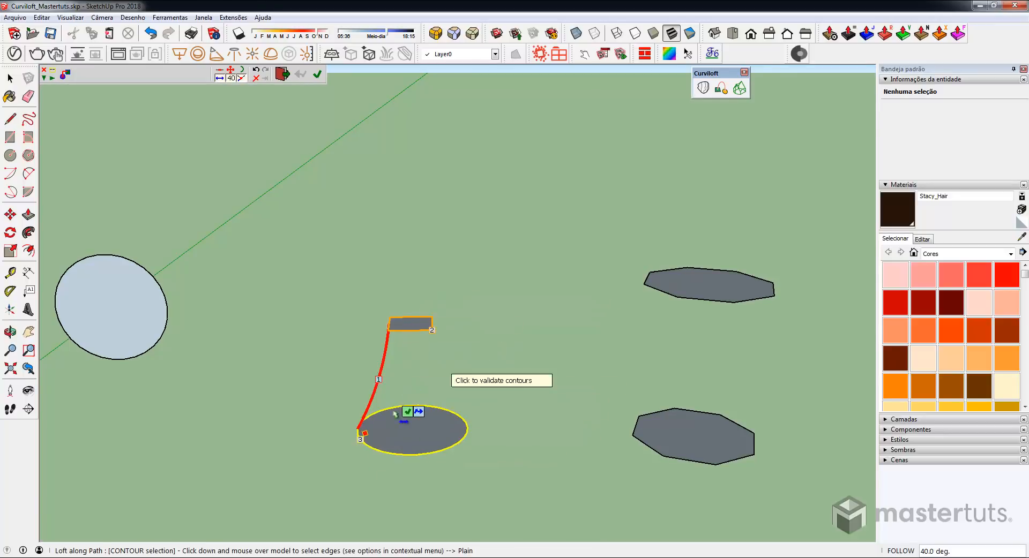
pyautogui.click(317, 75)
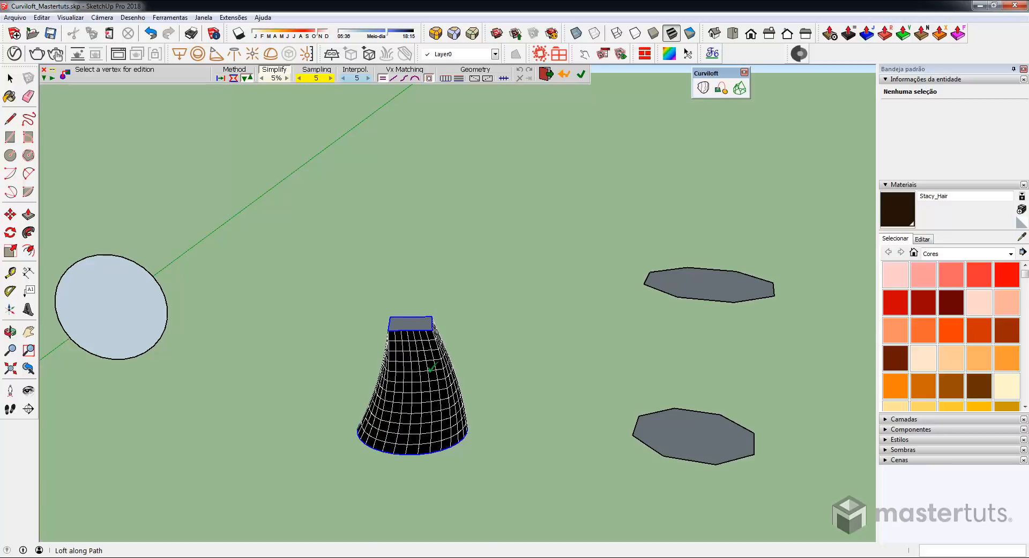
pyautogui.moveTo(432, 377); pyautogui.dragTo(420, 338, button='middle')
pyautogui.scroll(3, 420, 338)
pyautogui.moveTo(415, 284); pyautogui.dragTo(288, 177, button='middle')
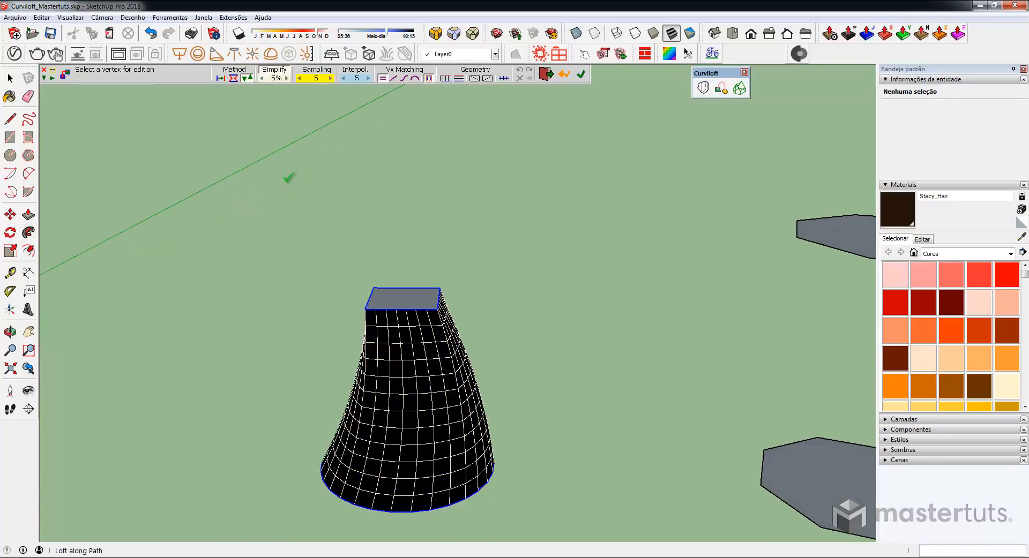
# Step: Try the first path-loft method on the preview, and settle on the second one for a symmetrical flare
pyautogui.click(220, 79)
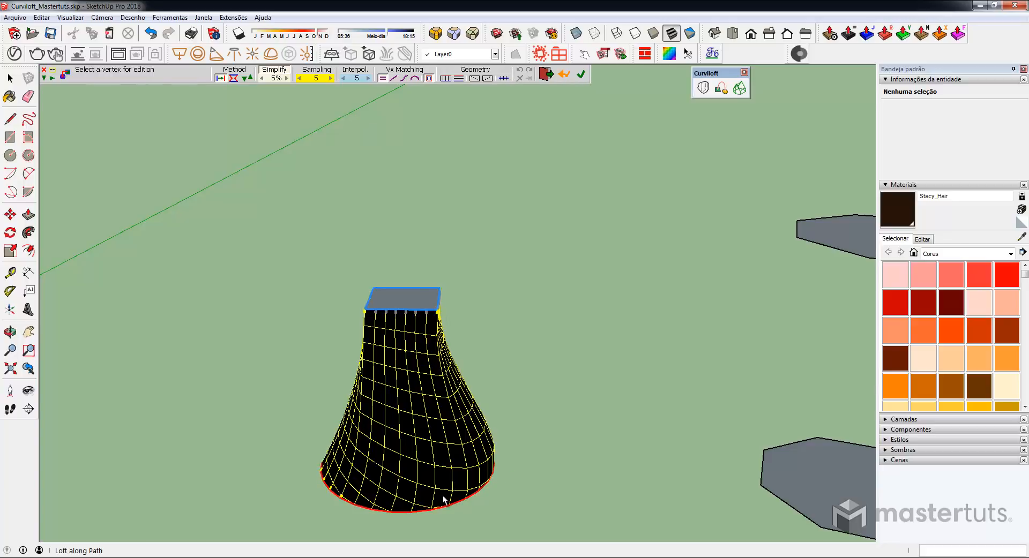
pyautogui.click(234, 81)
pyautogui.moveTo(398, 453); pyautogui.dragTo(397, 332, button='middle')
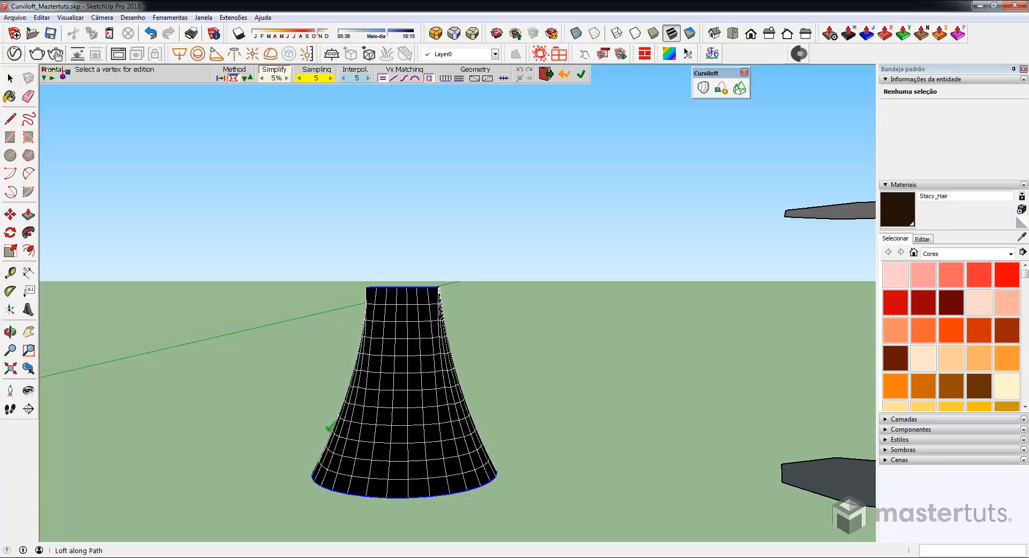
pyautogui.moveTo(525, 383); pyautogui.dragTo(466, 441, button='middle')
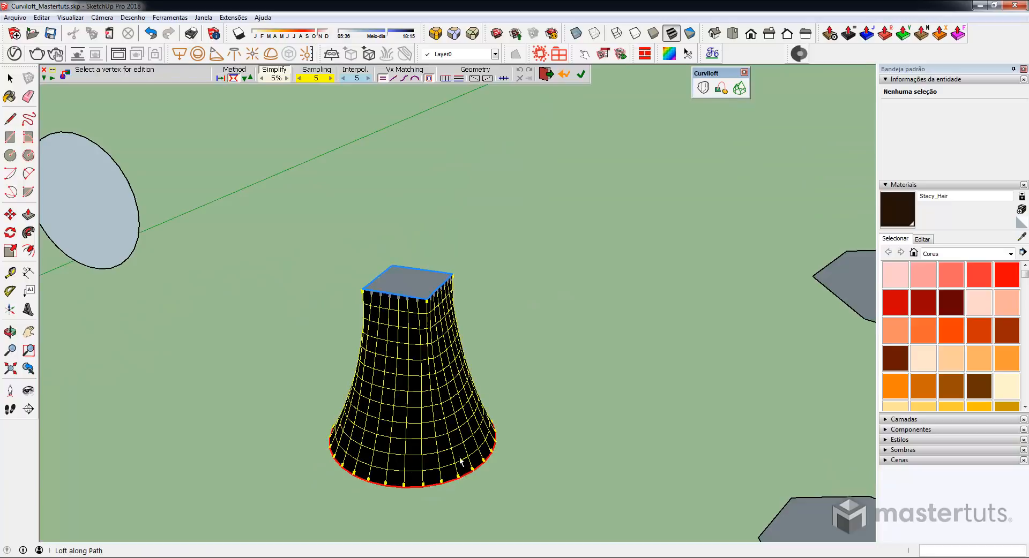
# Step: Validate the preview to generate the rectangle-to-circle loft as real geometry
pyautogui.press('Return')
pyautogui.click(546, 293)
pyautogui.moveTo(542, 355); pyautogui.dragTo(471, 211, button='middle')
pyautogui.moveTo(392, 321); pyautogui.dragTo(613, 374, button='middle')
# Step: Select the flared loft group and move it sideways, clear of its rail curve and contours
pyautogui.click(546, 432)
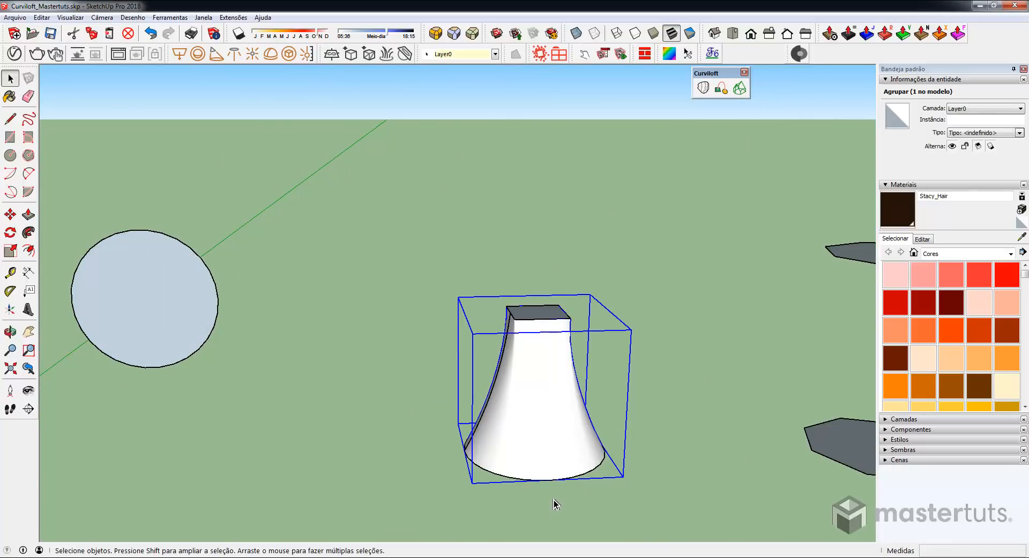
pyautogui.press('m')
pyautogui.click(459, 495)
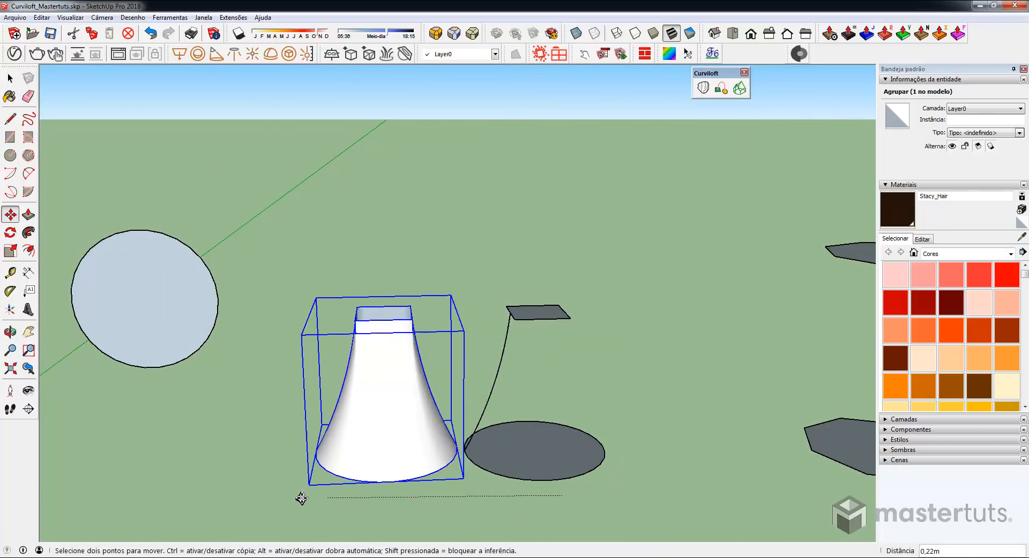
pyautogui.click(236, 509)
pyautogui.press('space')
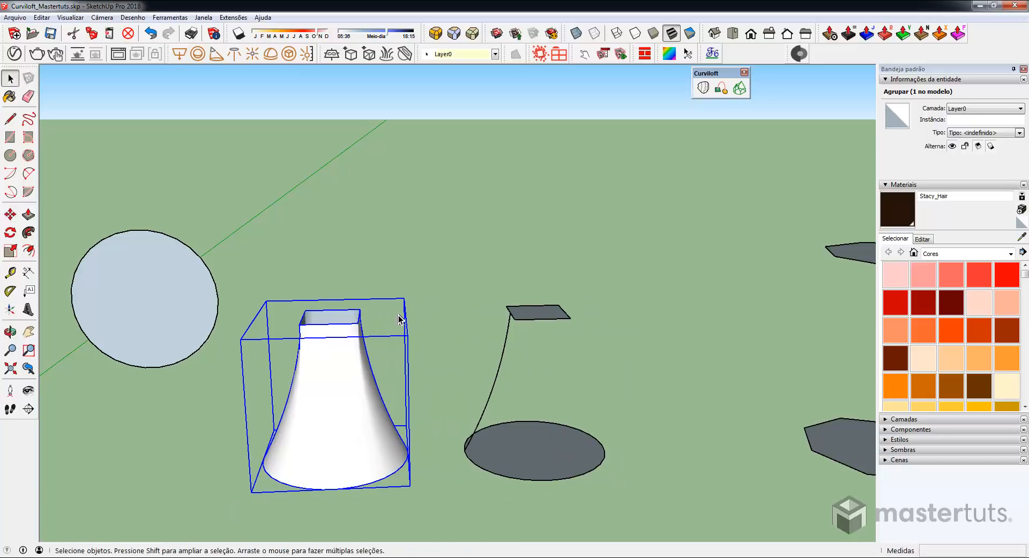
pyautogui.click(397, 320)
# Step: Preview a Loft by Spline between the two octagons and set its number of segments to 10
pyautogui.moveTo(452, 361); pyautogui.dragTo(503, 343, button='middle')
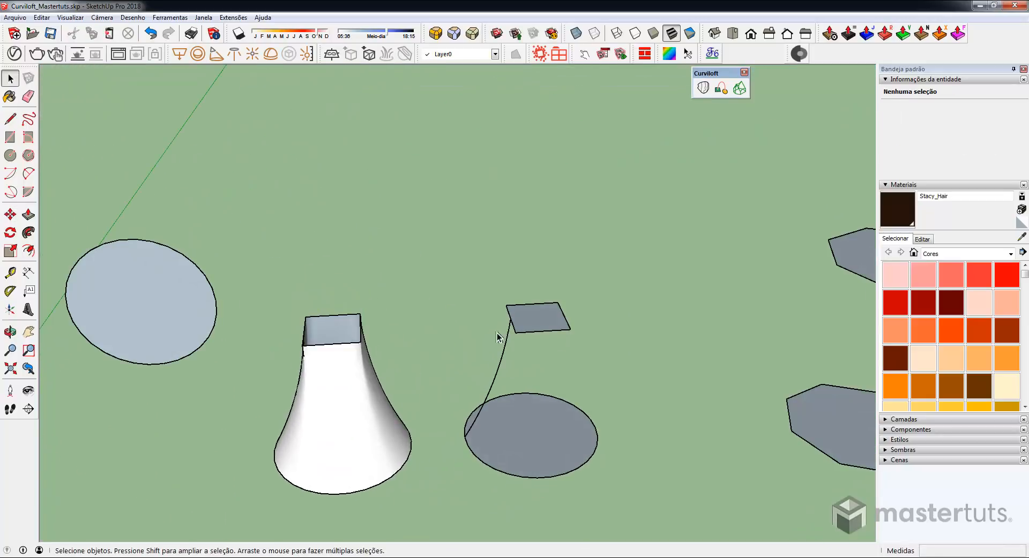
pyautogui.moveTo(378, 411); pyautogui.dragTo(419, 375, button='middle')
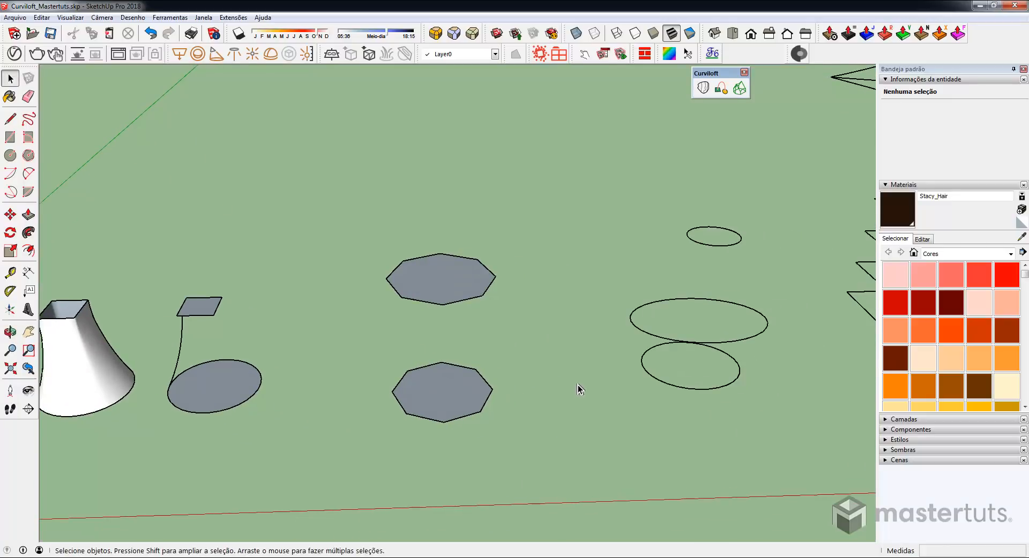
pyautogui.moveTo(362, 229); pyautogui.dragTo(546, 484)
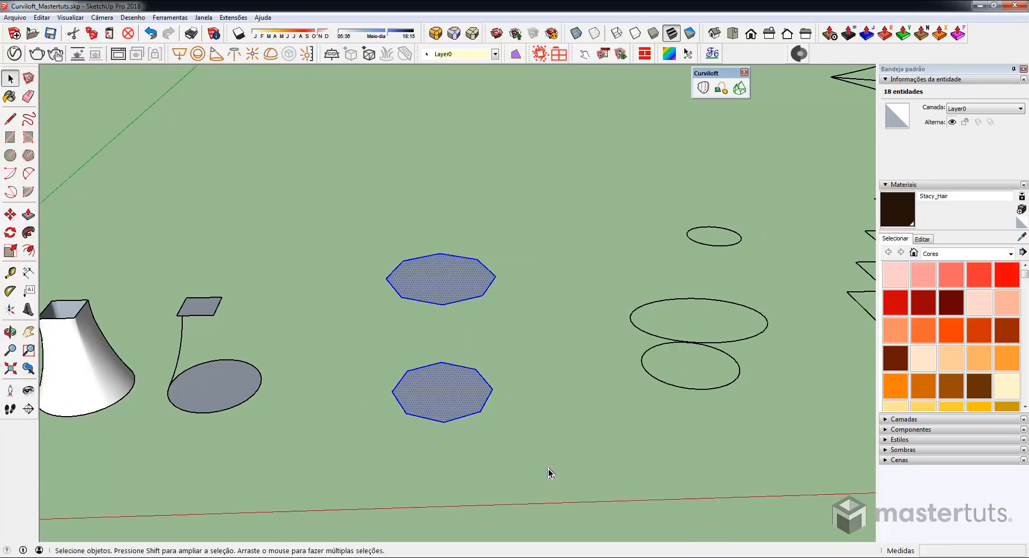
pyautogui.click(702, 88)
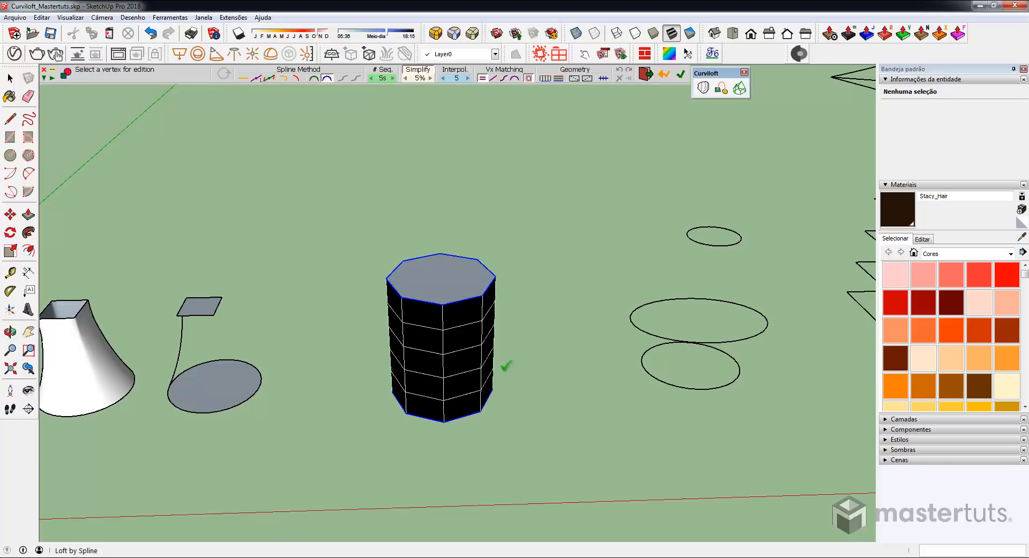
pyautogui.click(393, 78)
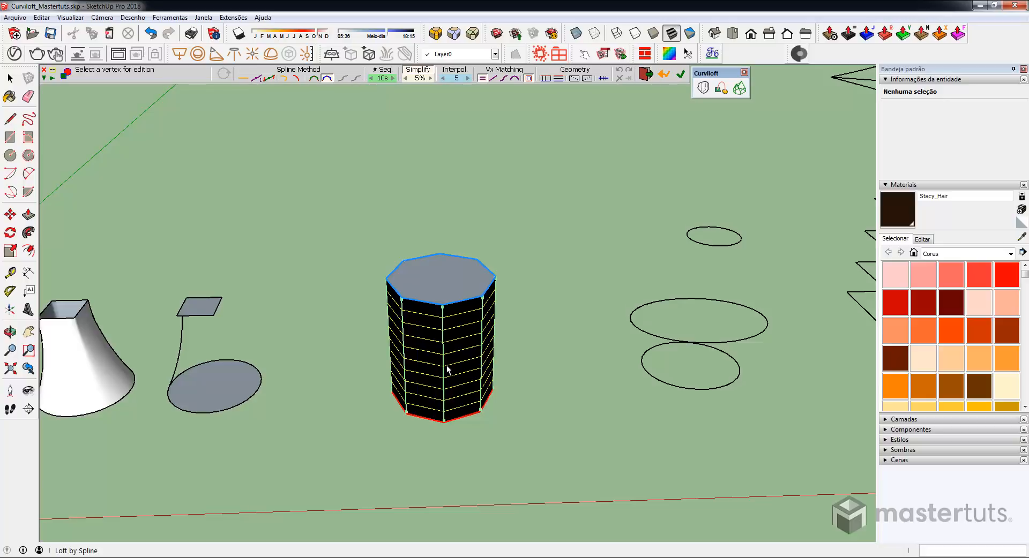
# Step: Open the octagon junction's properties, twist it by 2 steps of 45°, and set 15 segments with interpolation 7
pyautogui.click(448, 355)
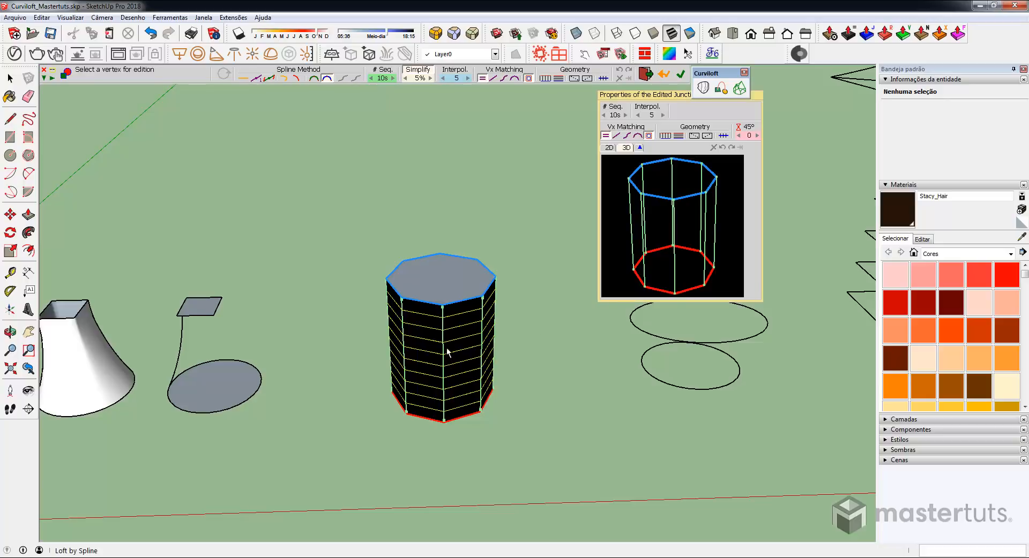
pyautogui.moveTo(658, 96); pyautogui.dragTo(565, 113)
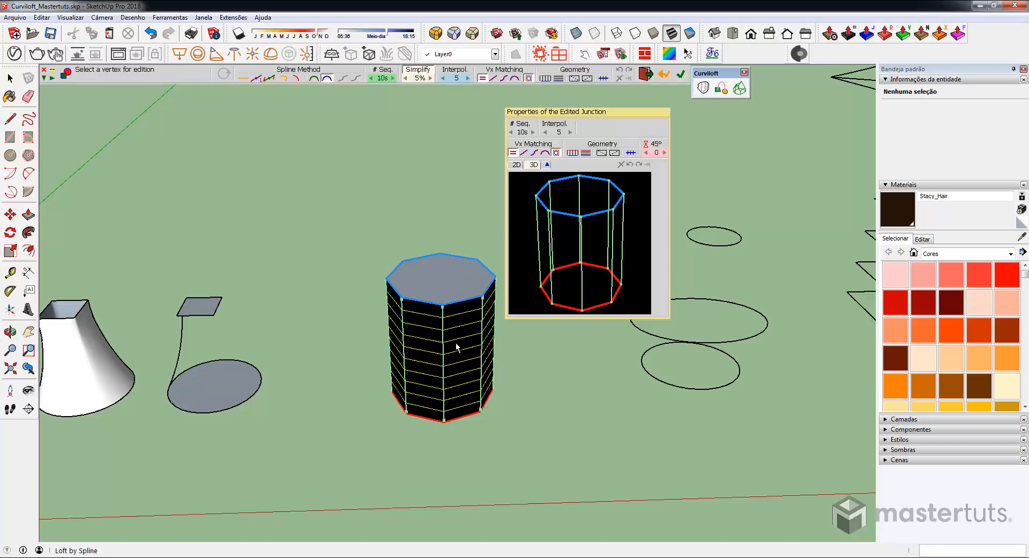
pyautogui.click(442, 309)
pyautogui.click(664, 153)
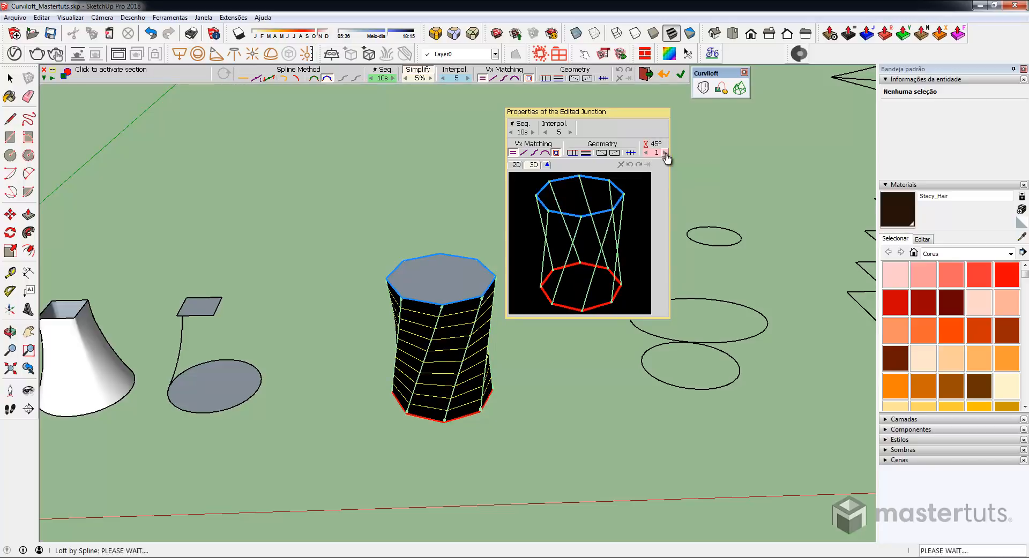
pyautogui.click(664, 153)
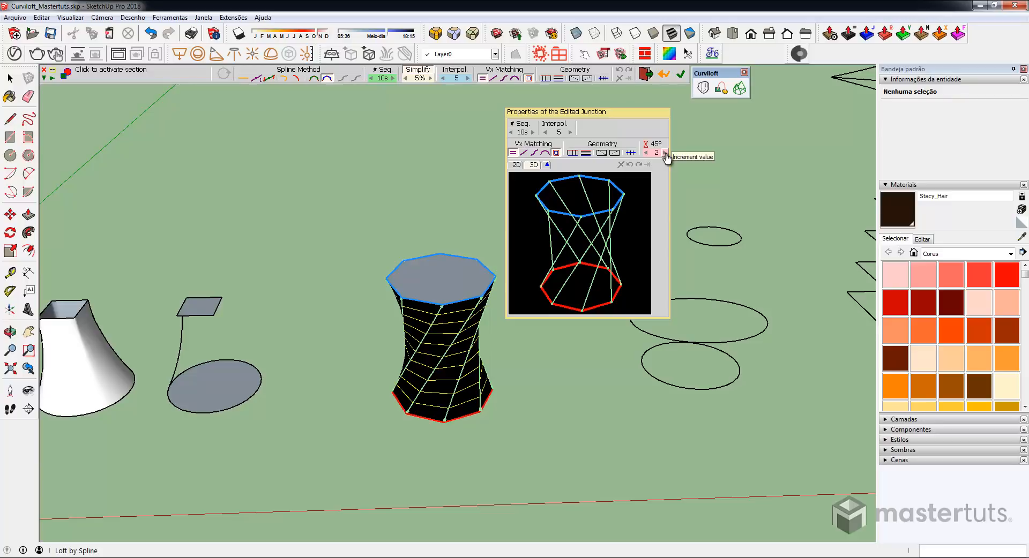
pyautogui.click(664, 153)
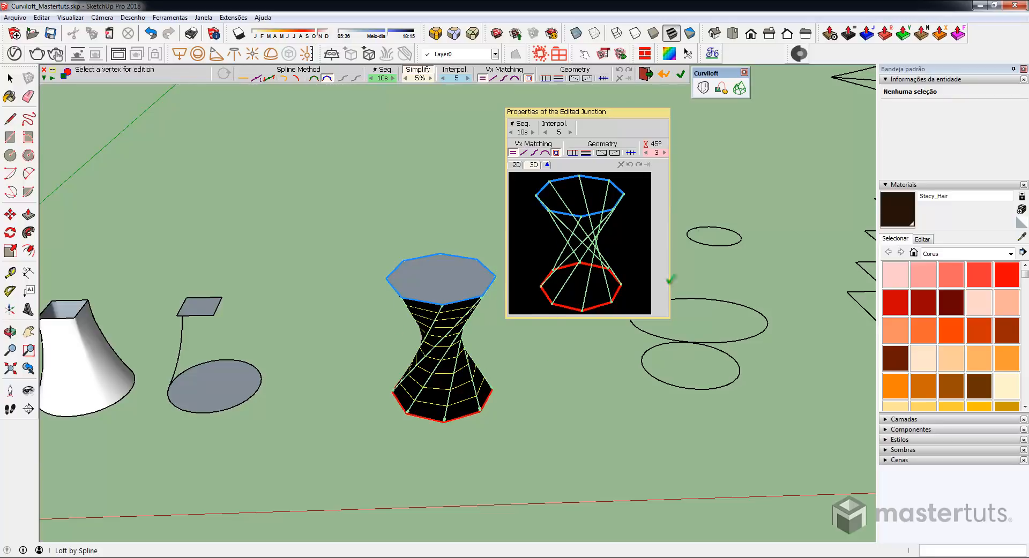
pyautogui.click(645, 153)
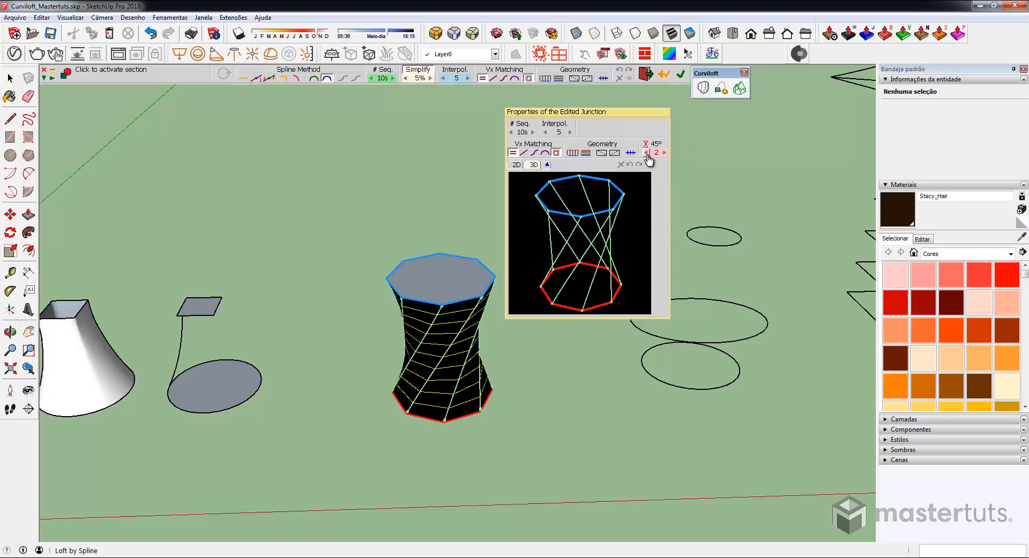
pyautogui.click(532, 132)
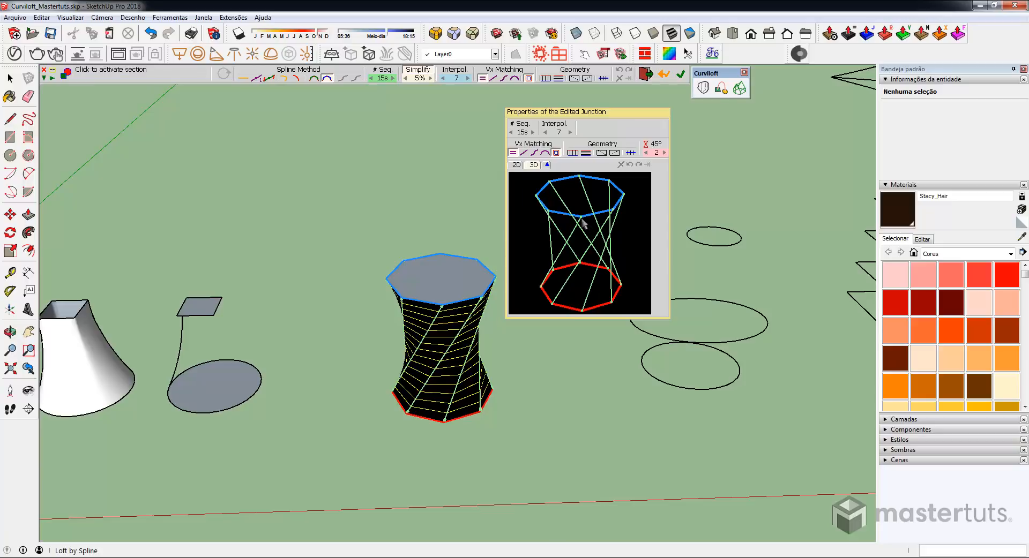
# Step: Shift vertex matching points along the upper octagon's edge and validate the preview to generate the twisted loft
pyautogui.click(390, 298)
pyautogui.click(442, 306)
pyautogui.moveTo(432, 305); pyautogui.dragTo(422, 302)
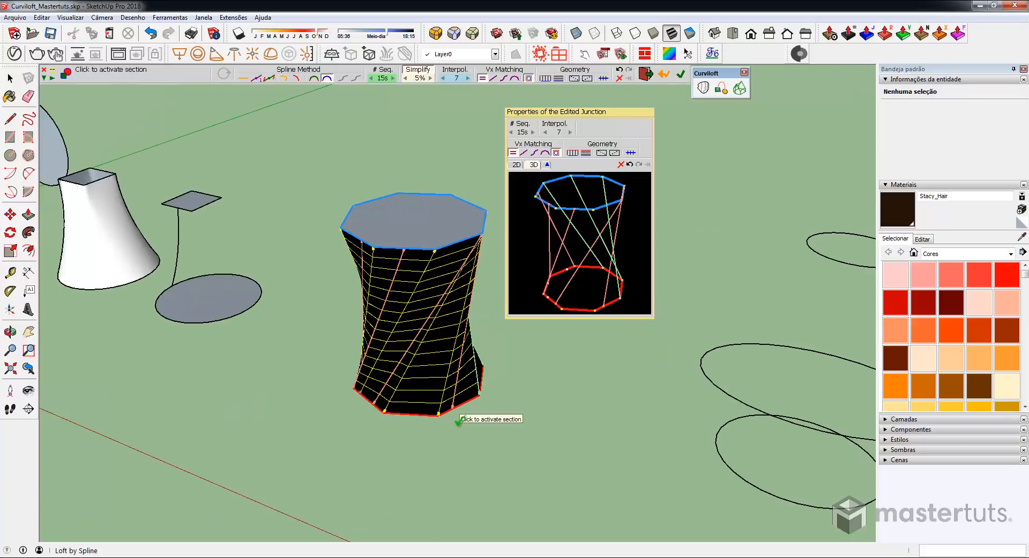
pyautogui.moveTo(459, 381); pyautogui.dragTo(521, 373, button='middle')
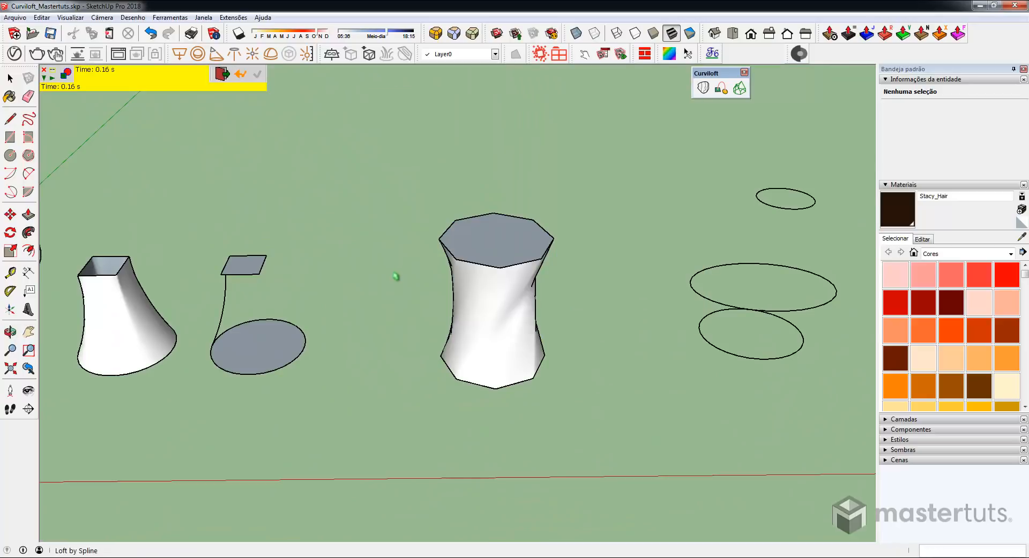
pyautogui.moveTo(475, 319); pyautogui.dragTo(385, 280, button='middle')
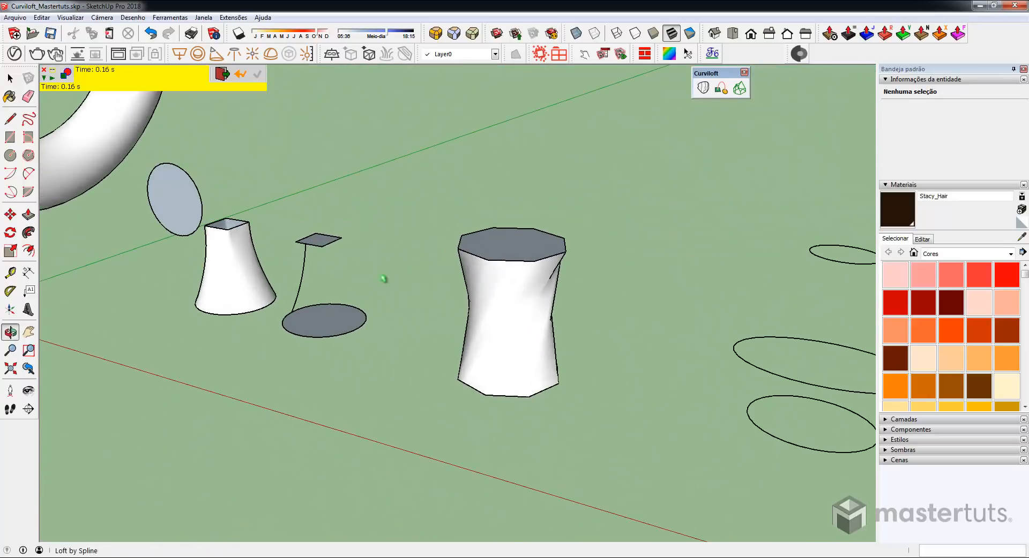
pyautogui.scroll(3, 530, 289)
pyautogui.keyDown('shift'); pyautogui.moveTo(529, 289); pyautogui.dragTo(414, 292, button='middle'); pyautogui.keyUp('shift')
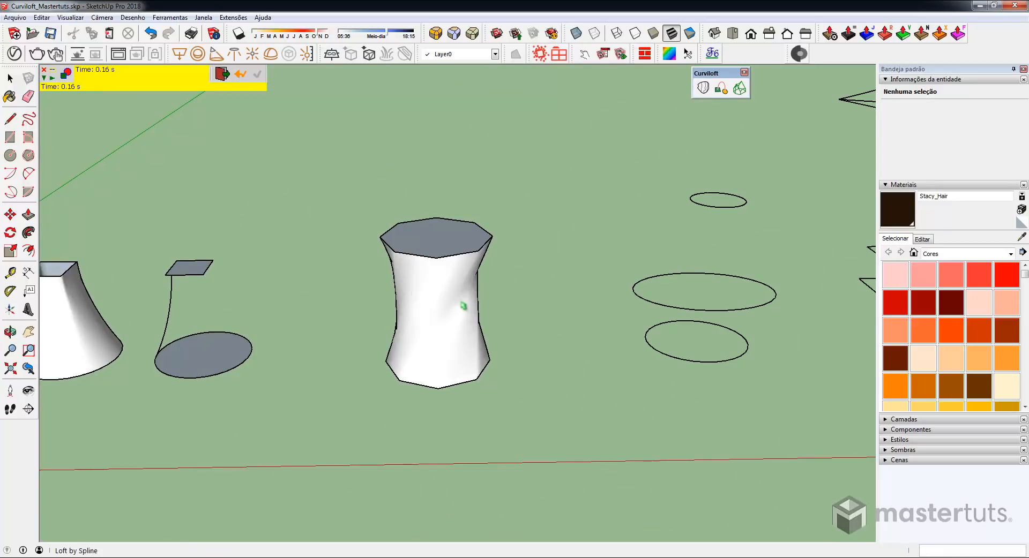
# Step: Select the three stacked circular outlines and preview a Loft by Spline through them
pyautogui.moveTo(631, 333); pyautogui.dragTo(335, 391, button='middle')
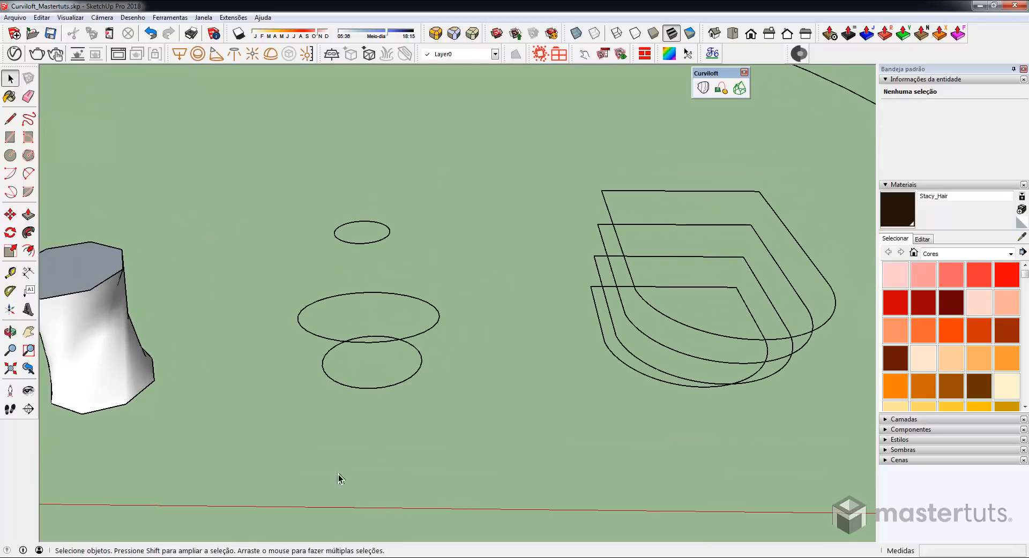
pyautogui.moveTo(407, 360); pyautogui.dragTo(348, 375, button='middle')
pyautogui.moveTo(266, 313); pyautogui.dragTo(314, 211, button='middle')
pyautogui.moveTo(282, 170); pyautogui.dragTo(557, 426)
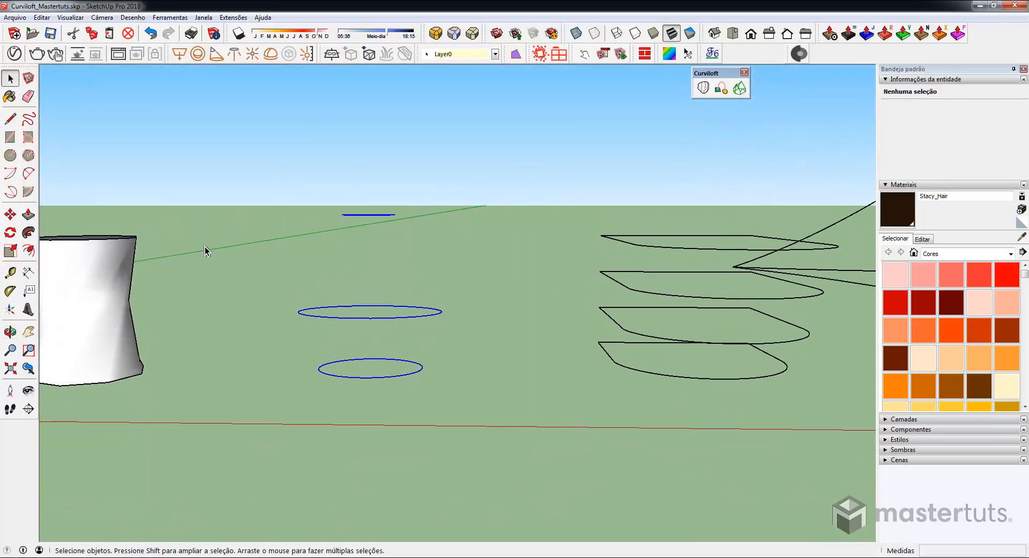
pyautogui.click(702, 88)
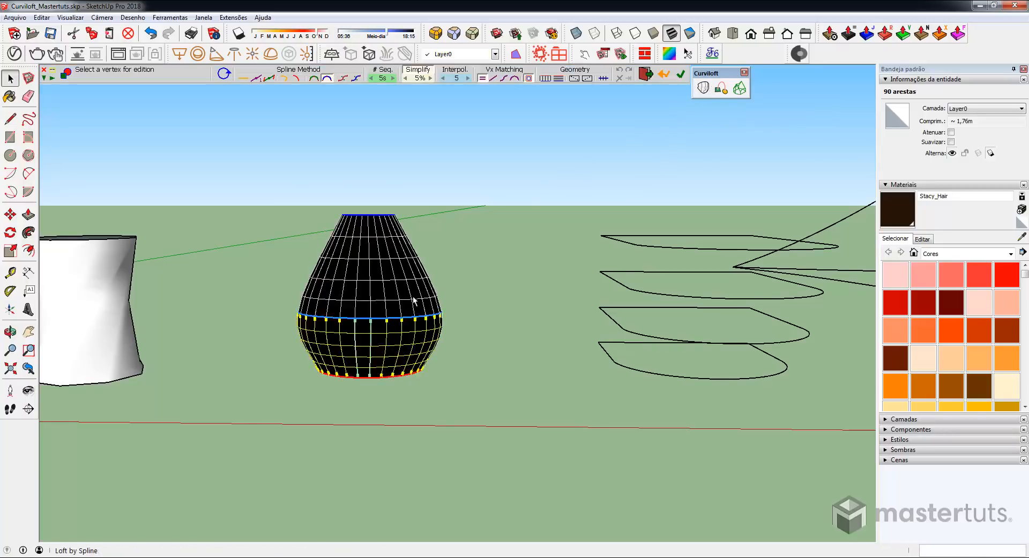
pyautogui.moveTo(435, 252); pyautogui.dragTo(446, 295, button='middle')
pyautogui.scroll(3, 403, 273)
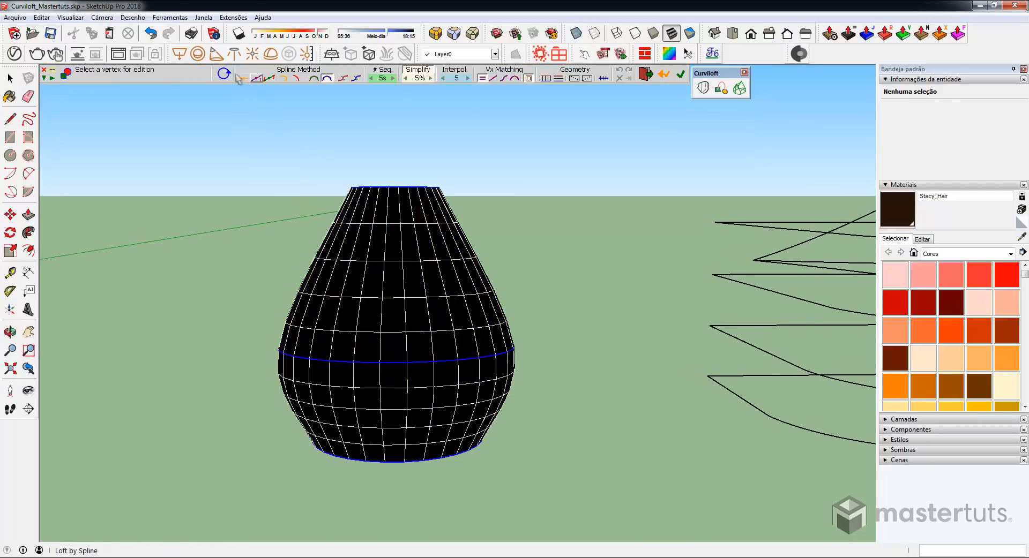
# Step: Compare the straight-line and basic spline junction methods on the circular loft preview, using 15 segments
pyautogui.click(243, 78)
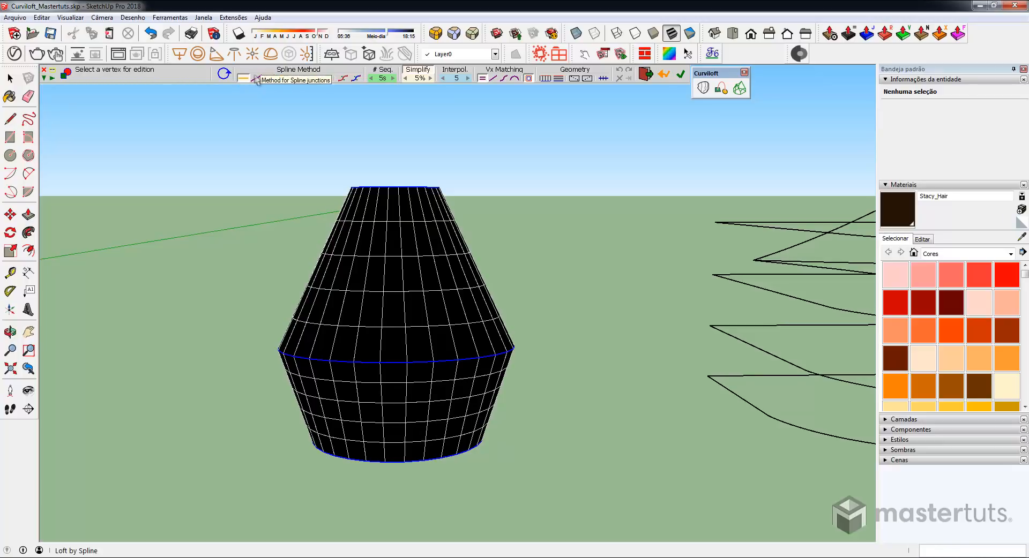
pyautogui.click(258, 78)
pyautogui.click(394, 79)
pyautogui.click(393, 78)
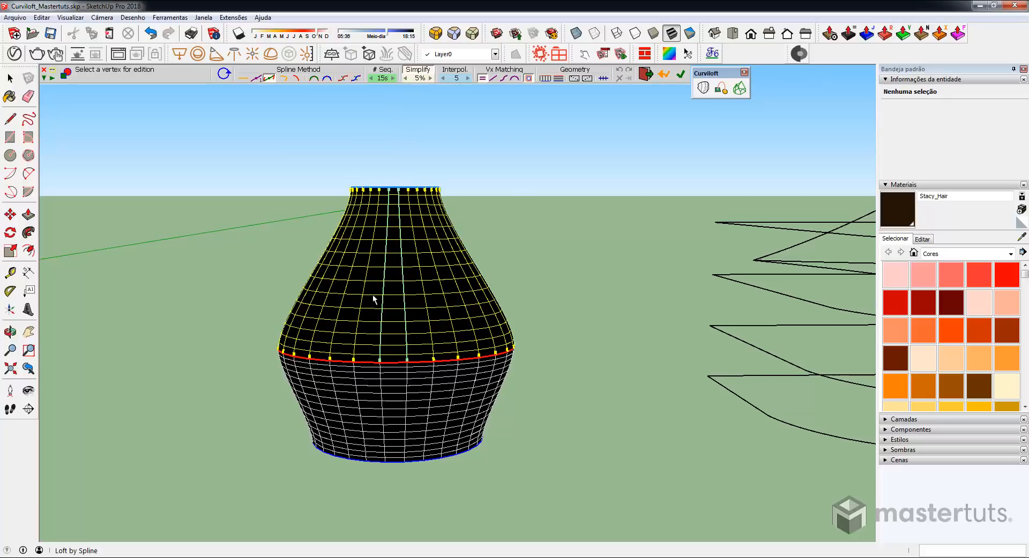
# Step: Try the remaining curved junction methods one after another on the preview through the three circles
pyautogui.click(284, 79)
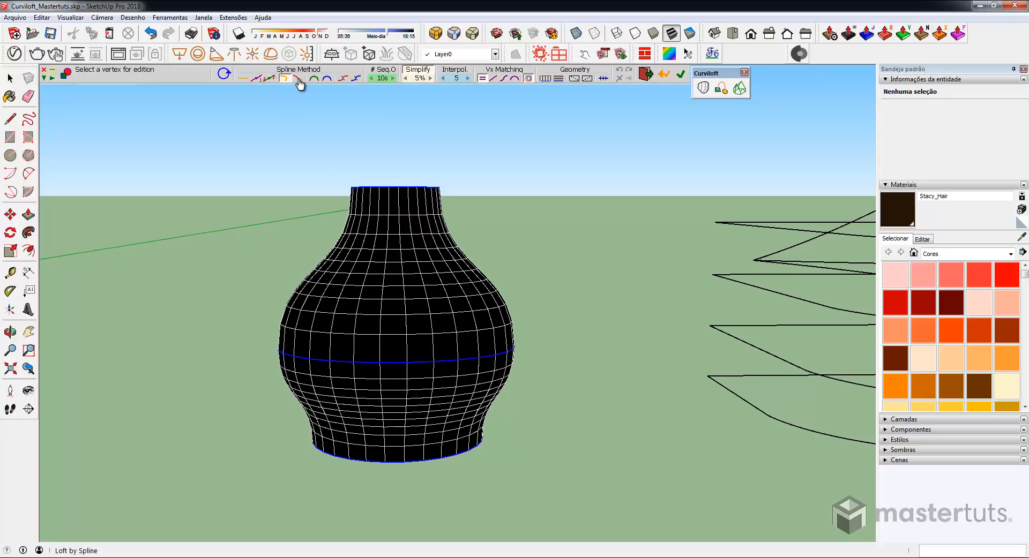
pyautogui.click(297, 80)
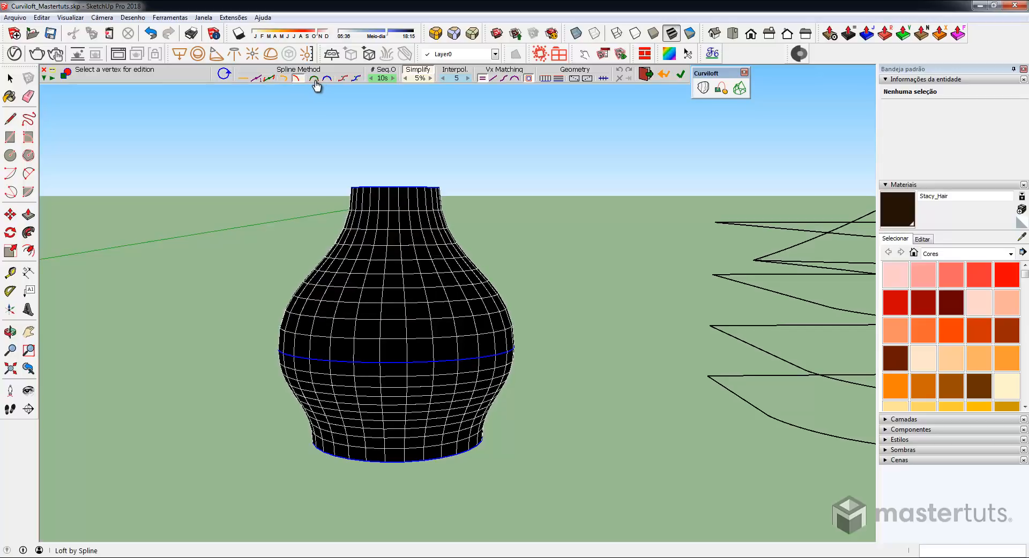
pyautogui.click(315, 80)
pyautogui.click(326, 80)
pyautogui.click(343, 79)
# Step: Apply the smooth global junction by a single B-Spline curve and generate the circular loft
pyautogui.click(356, 80)
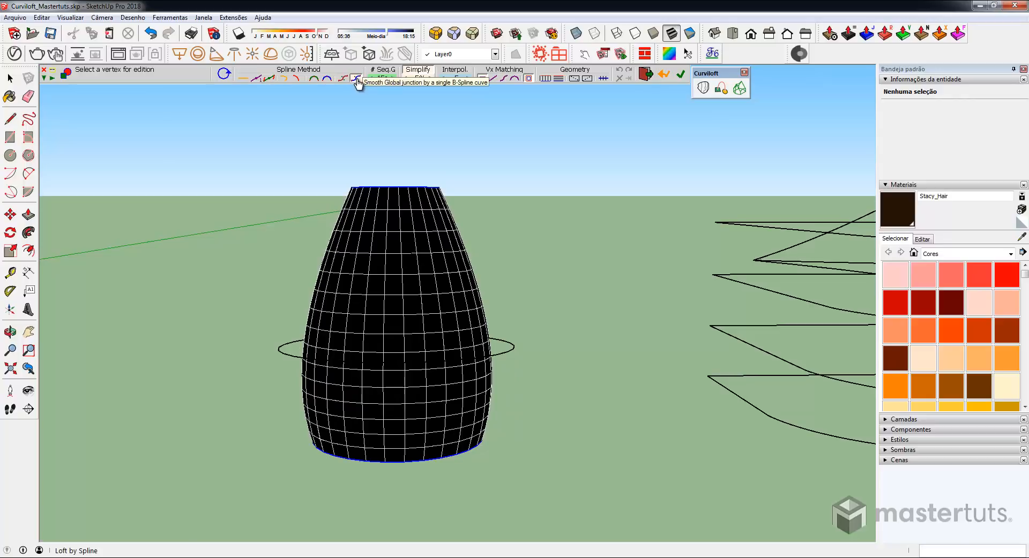
pyautogui.moveTo(518, 215); pyautogui.dragTo(518, 248, button='middle')
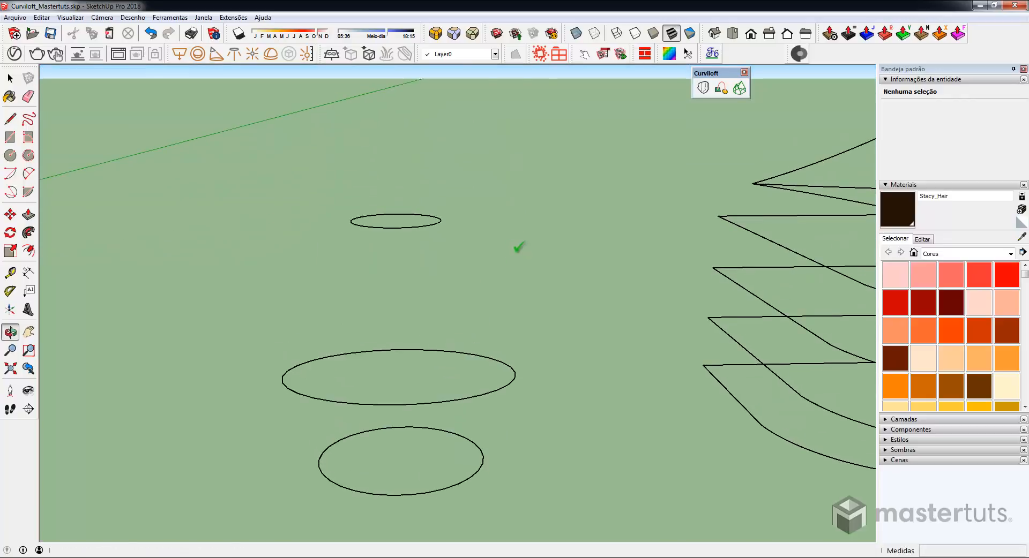
pyautogui.click(578, 315)
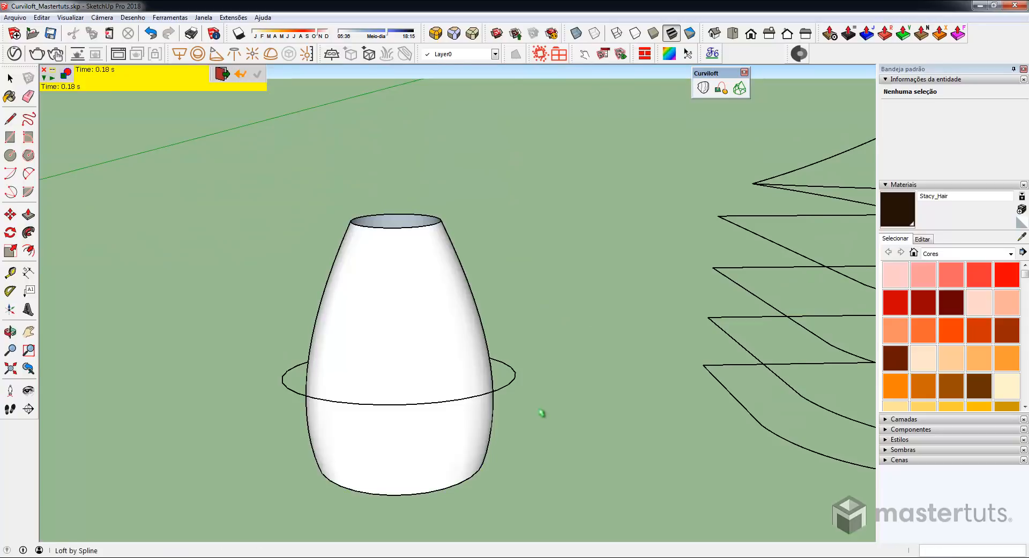
# Step: Move the generated bullet-shaped loft along the red axis, beside the twisted octagonal loft and clear of its circles
pyautogui.scroll(-3, 541, 413)
pyautogui.click(466, 386)
pyautogui.press('m')
pyautogui.click(478, 499)
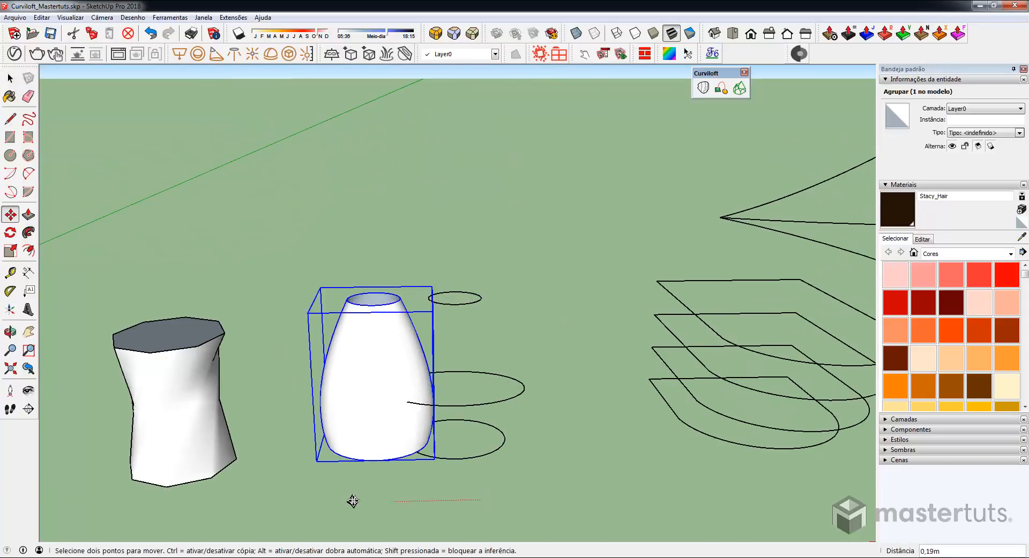
pyautogui.click(320, 500)
pyautogui.press('space')
# Step: Select the three stacked circles again and preview a new Loft by Spline through them
pyautogui.moveTo(422, 377); pyautogui.dragTo(450, 228, button='middle')
pyautogui.moveTo(446, 322); pyautogui.dragTo(438, 386, button='middle')
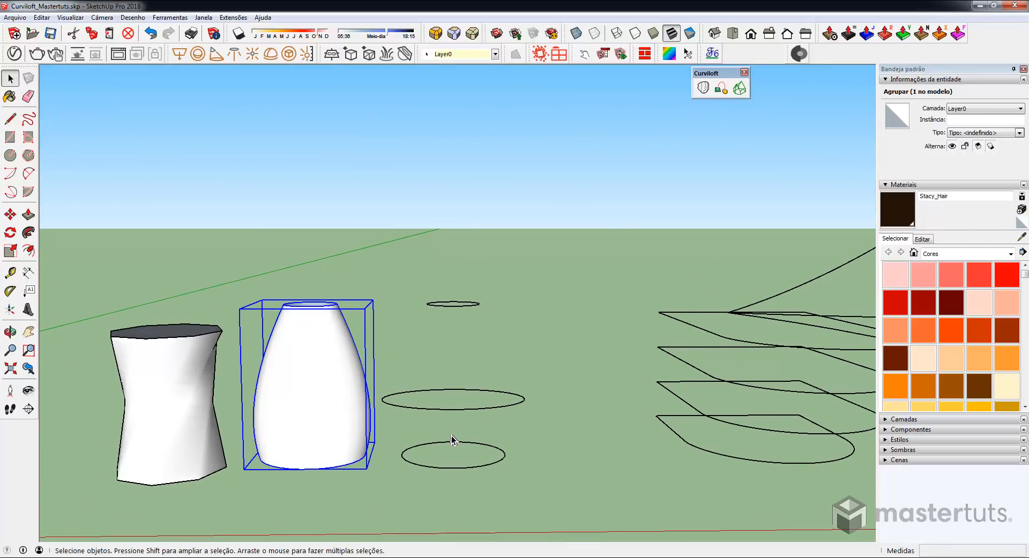
pyautogui.moveTo(363, 261); pyautogui.dragTo(570, 505)
pyautogui.click(703, 87)
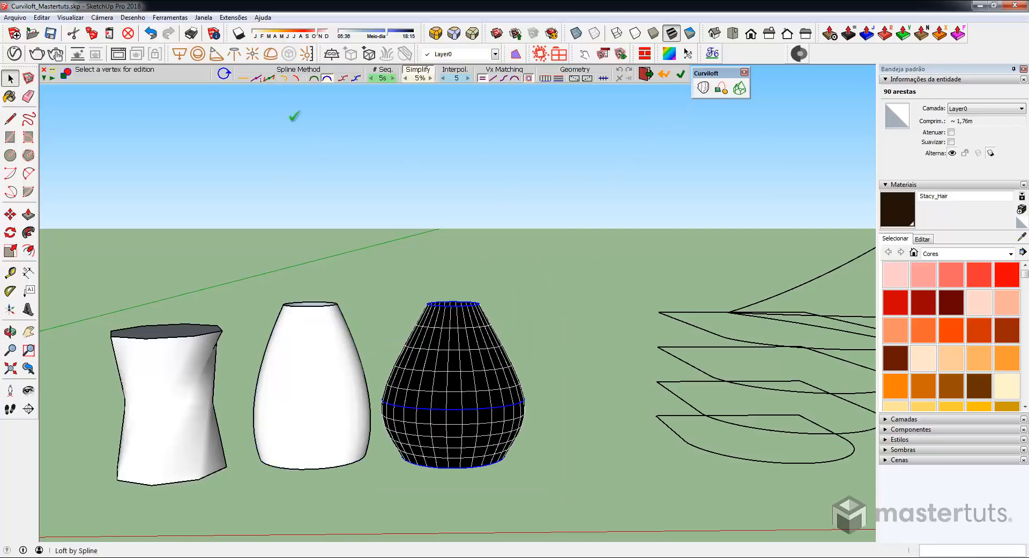
# Step: Choose the curved junction method that gives the vase a straight vertical neck, set 20 segments, and generate the loft
pyautogui.click(260, 79)
pyautogui.click(269, 78)
pyautogui.click(284, 78)
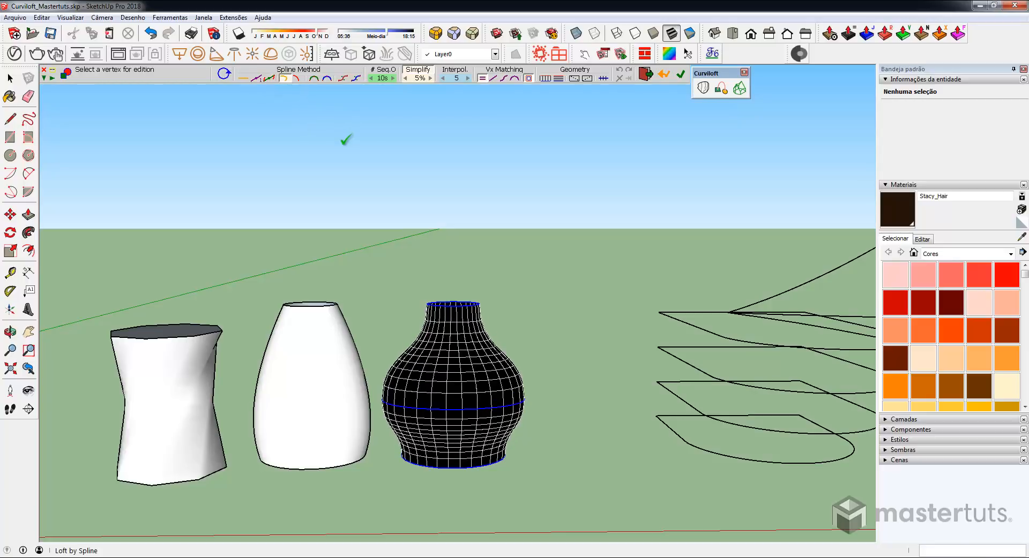
pyautogui.click(393, 78)
pyautogui.click(393, 78)
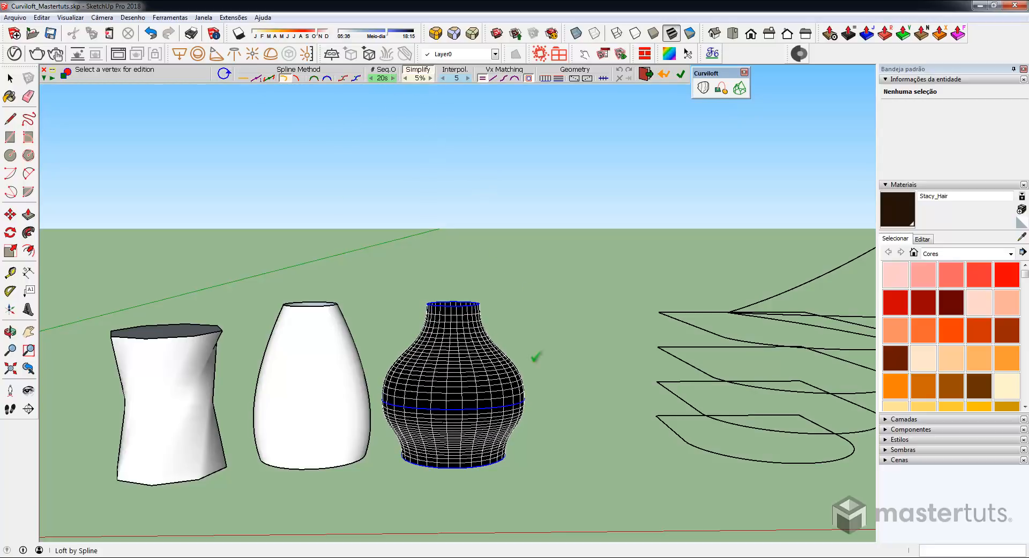
# Step: Move the new vase-shaped loft in front of the two earlier lofts and deselect it
pyautogui.click(458, 374)
pyautogui.press('m')
pyautogui.click(435, 485)
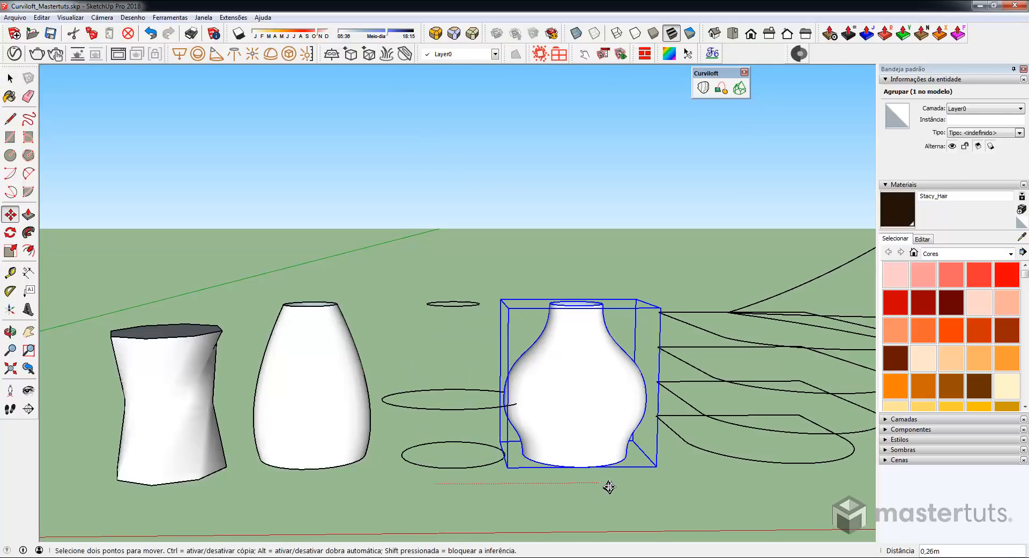
pyautogui.moveTo(390, 387); pyautogui.dragTo(235, 554, button='middle')
pyautogui.click(202, 512)
pyautogui.press('space')
pyautogui.moveTo(379, 373); pyautogui.dragTo(195, 298, button='middle')
pyautogui.click(337, 411)
# Step: Undock the Fredo6_JointPushPull toolbar into the drawing area and place the Curviloft toolbar beside it
pyautogui.scroll(1, 343, 337)
pyautogui.moveTo(195, 297); pyautogui.dragTo(338, 294, button='middle')
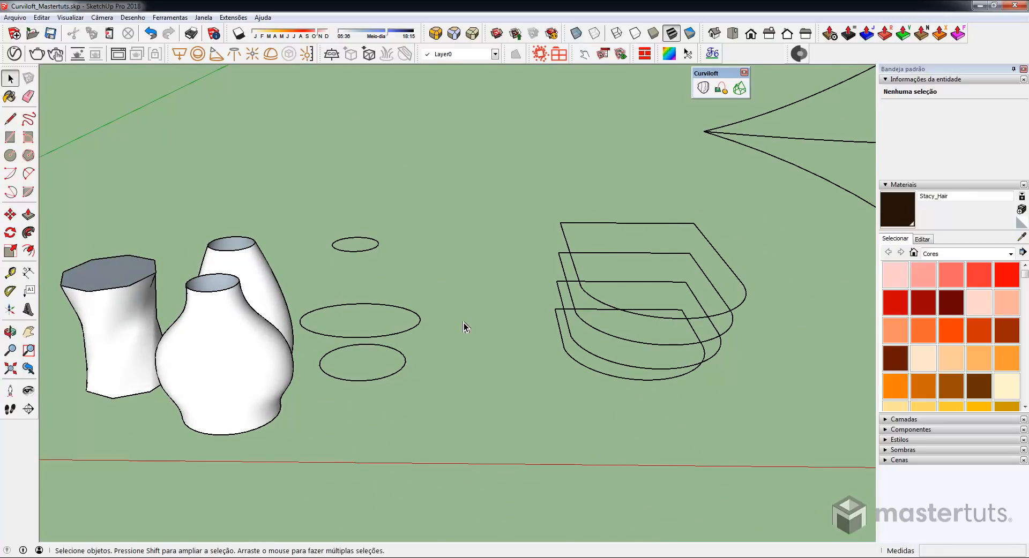
pyautogui.moveTo(457, 311); pyautogui.dragTo(218, 321, button='middle')
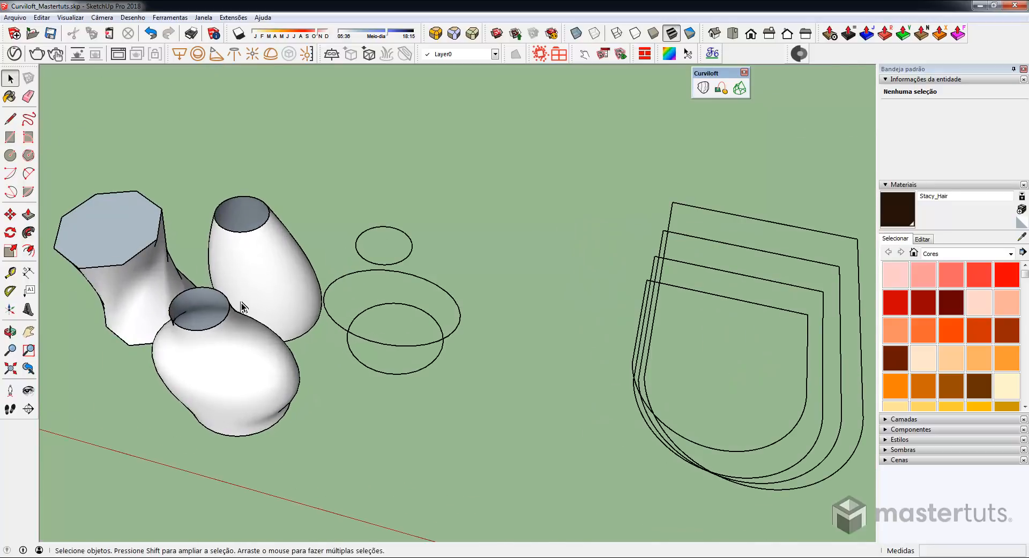
pyautogui.moveTo(818, 33); pyautogui.dragTo(477, 103)
pyautogui.moveTo(712, 77); pyautogui.dragTo(632, 107)
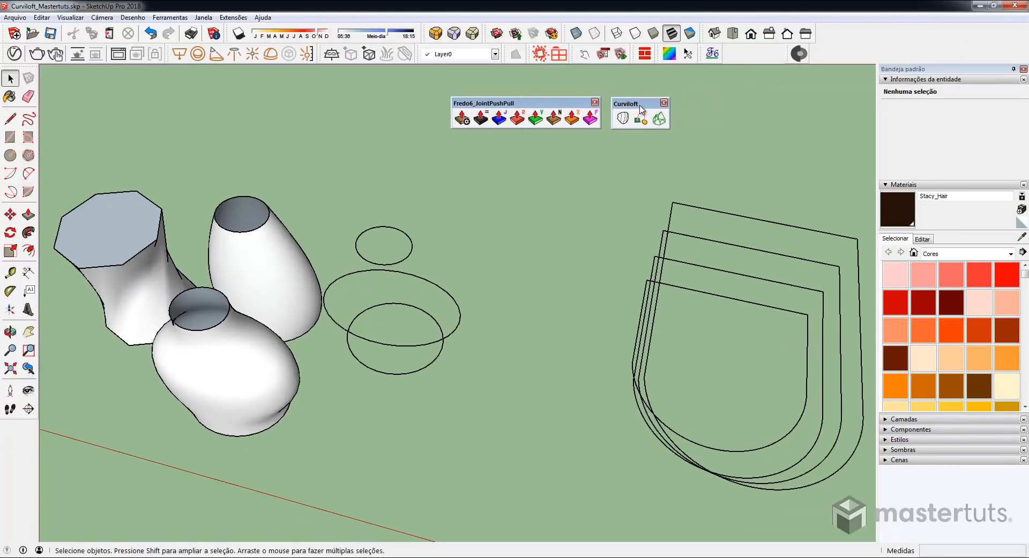
# Step: Select the four stacked D-shaped contours and preview a Loft by Spline through them
pyautogui.moveTo(691, 259); pyautogui.dragTo(154, 154, button='middle')
pyautogui.moveTo(163, 166); pyautogui.dragTo(420, 398)
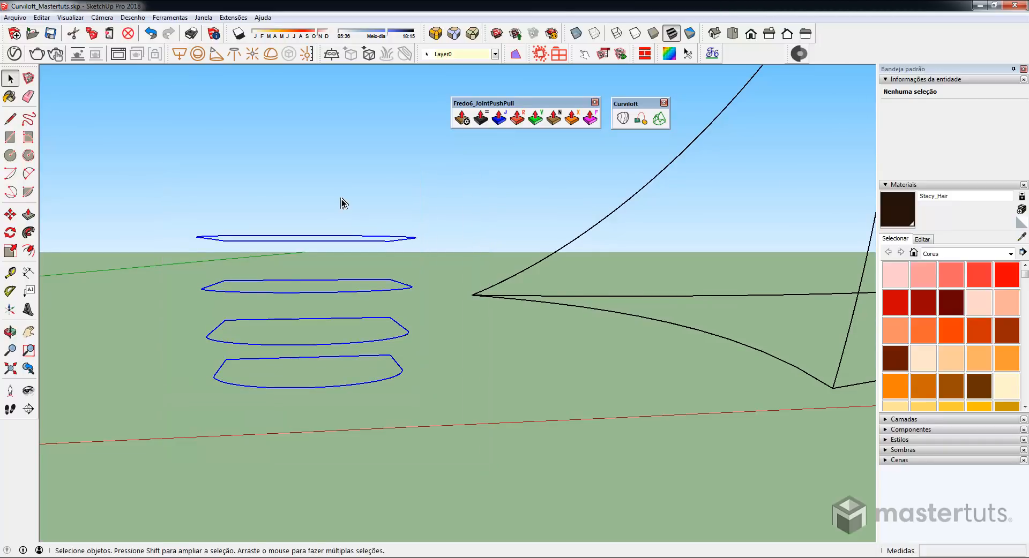
pyautogui.click(622, 118)
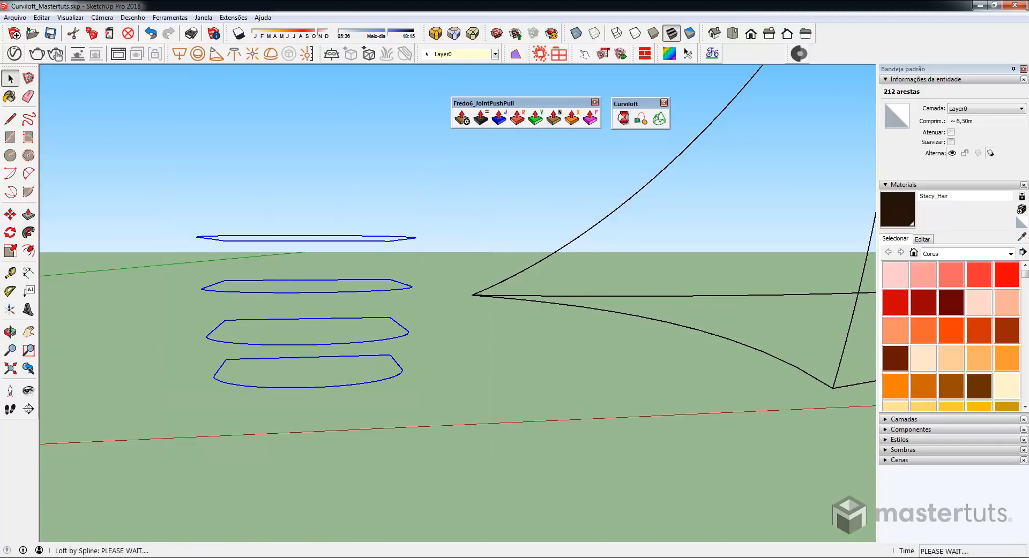
# Step: Set the D-shaped loft to the first arch-shaped junction method with 10 segments and generate it
pyautogui.moveTo(298, 306); pyautogui.dragTo(470, 331, button='middle')
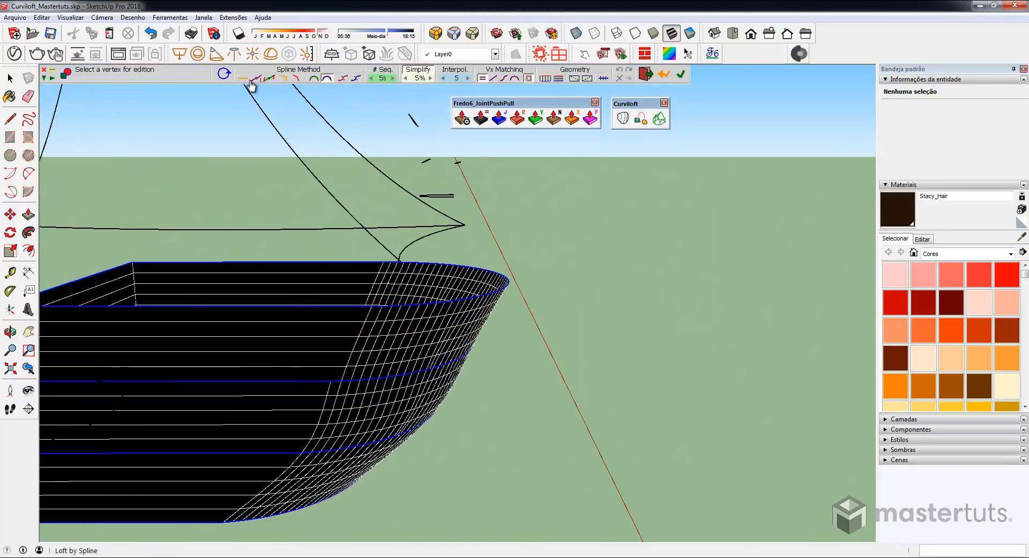
pyautogui.click(284, 79)
pyautogui.click(312, 79)
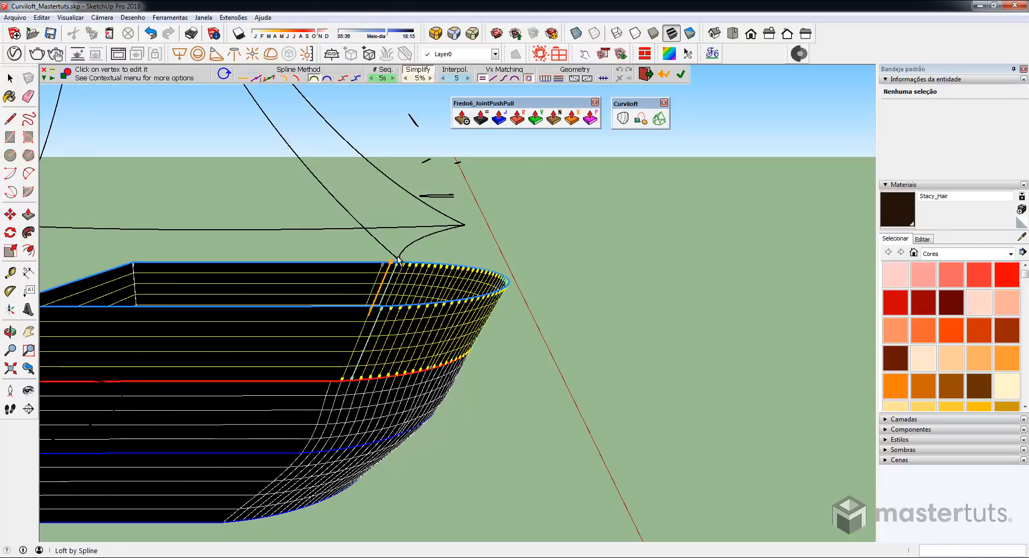
pyautogui.moveTo(365, 145); pyautogui.dragTo(400, 134, button='middle')
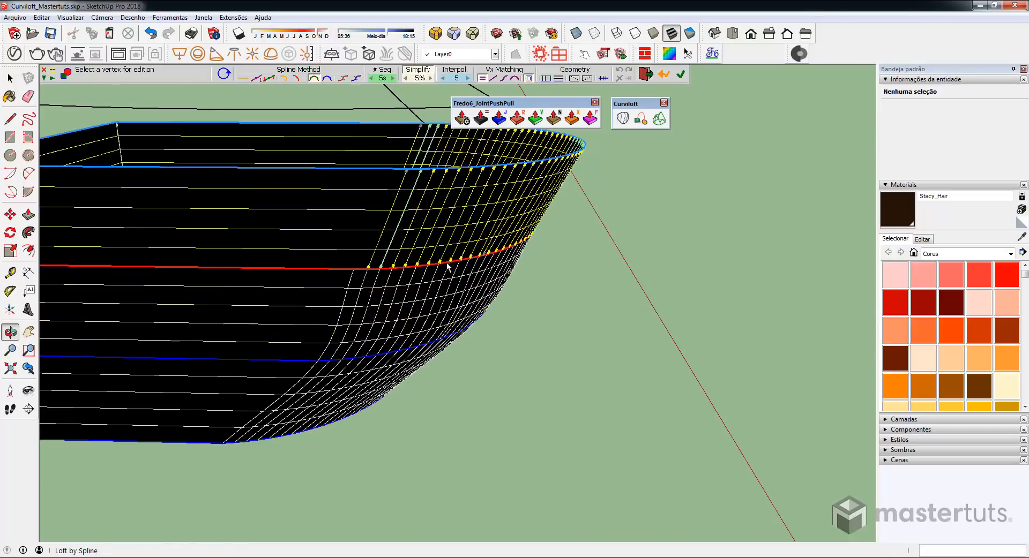
pyautogui.click(393, 78)
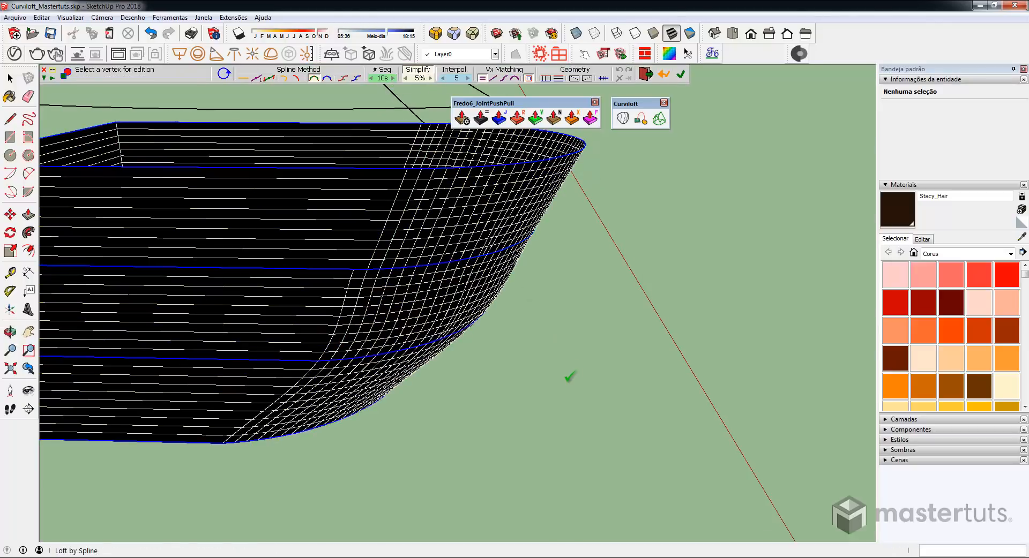
pyautogui.click(570, 377)
# Step: Select the generated D-shaped loft and move it away from its source contours, towards the large curved outlines
pyautogui.press('o')
pyautogui.moveTo(535, 370)
pyautogui.mouseDown()
pyautogui.moveTo(156, 317)
pyautogui.moveTo(449, 365)
pyautogui.mouseUp()
pyautogui.keyDown('shift'); pyautogui.moveTo(449, 364); pyautogui.dragTo(453, 418, button='middle'); pyautogui.keyUp('shift')
pyautogui.press('space')
pyautogui.click(457, 333)
pyautogui.scroll(-3, 524, 448)
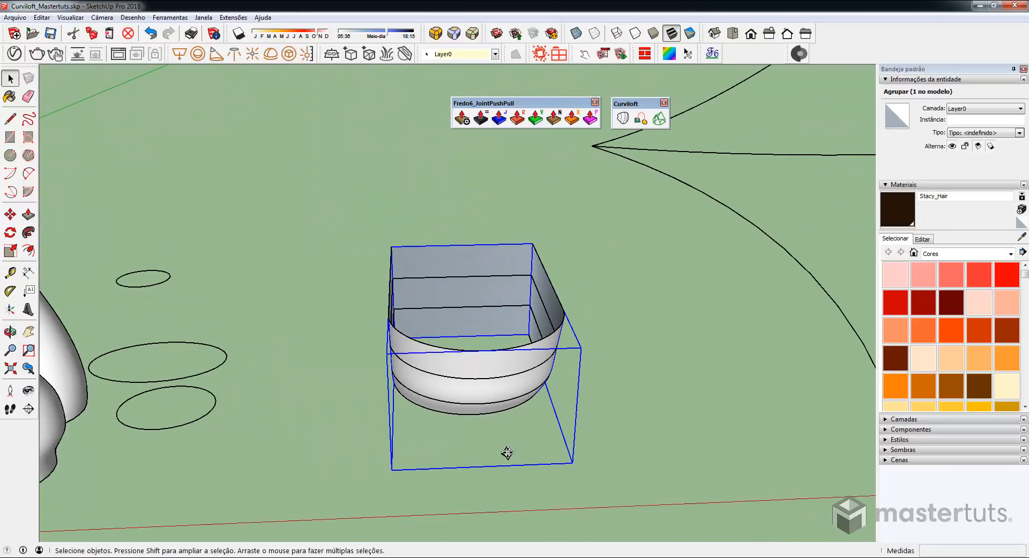
pyautogui.press('m')
pyautogui.click(506, 452)
pyautogui.click(745, 421)
# Step: Trace the straight bottom edge of the D-shaped loft with the Line tool to close its base with a face
pyautogui.moveTo(731, 410); pyautogui.dragTo(487, 383, button='middle')
pyautogui.moveTo(407, 241); pyautogui.dragTo(301, 27, button='middle')
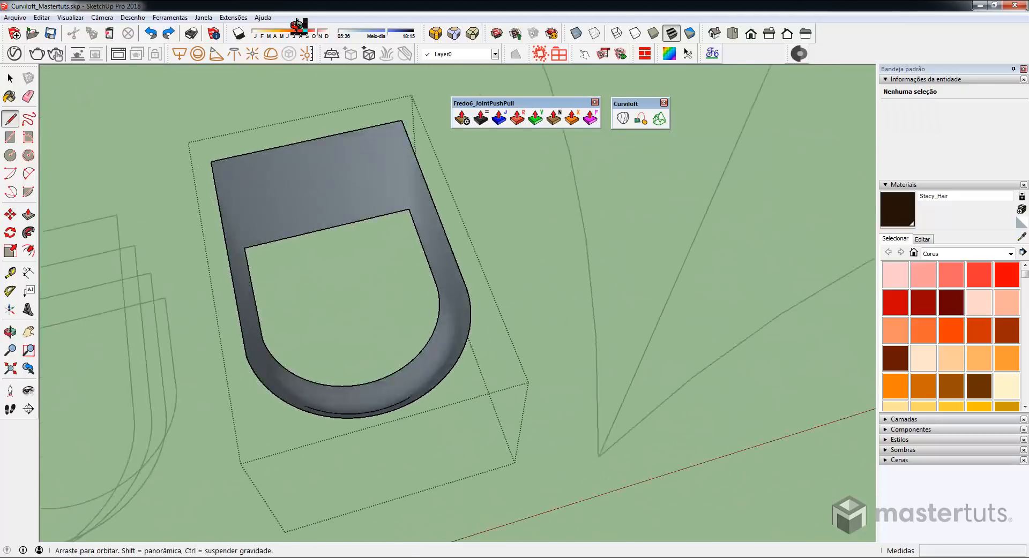
pyautogui.moveTo(332, 268); pyautogui.dragTo(276, 474, button='middle')
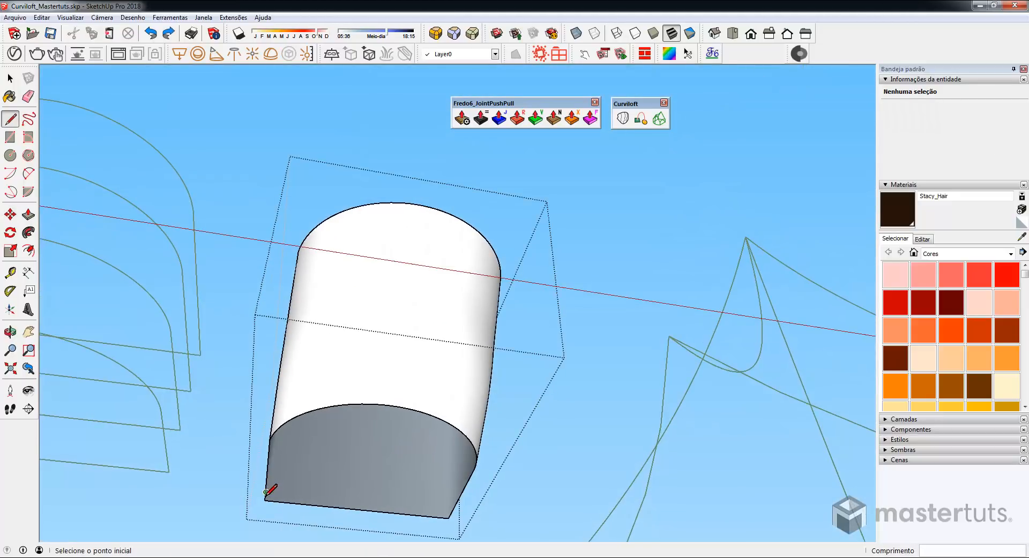
pyautogui.click(449, 519)
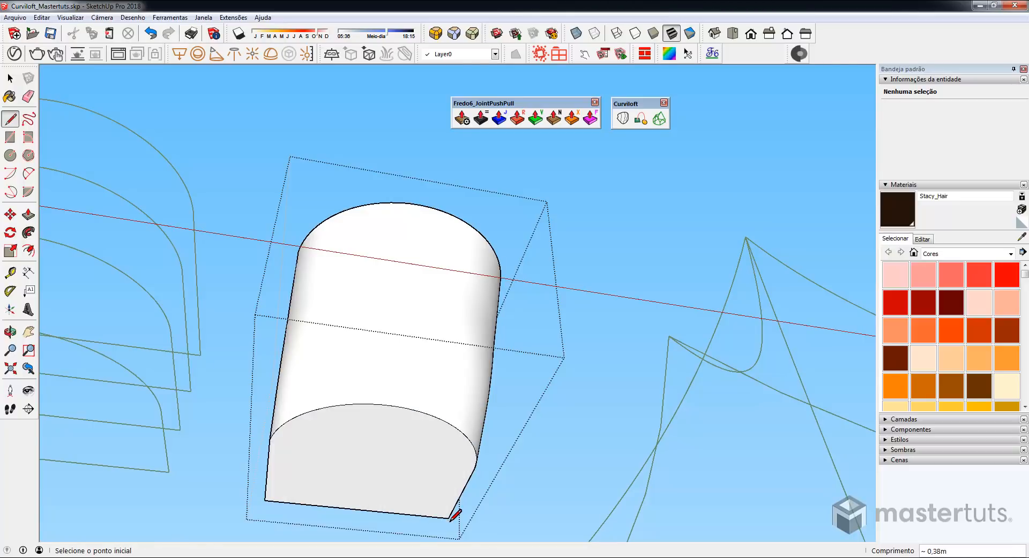
# Step: Select the whole D-shaped shell and thicken its walls inward using Joint Push Pull with a 0.02 m offset
pyautogui.moveTo(410, 375); pyautogui.dragTo(371, 407, button='middle')
pyautogui.press('space')
pyautogui.tripleClick(358, 306)
pyautogui.moveTo(360, 343); pyautogui.dragTo(450, 241, button='middle')
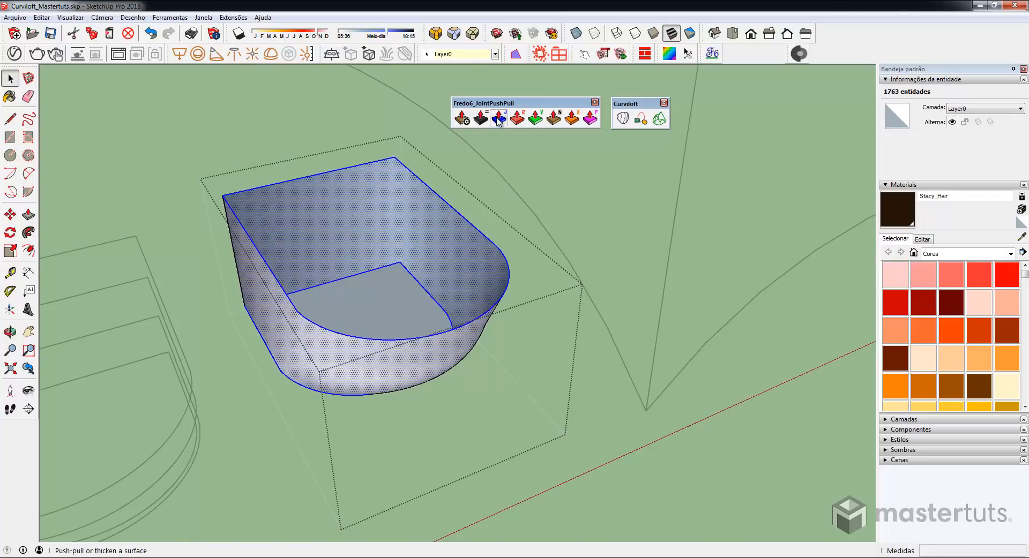
pyautogui.click(499, 117)
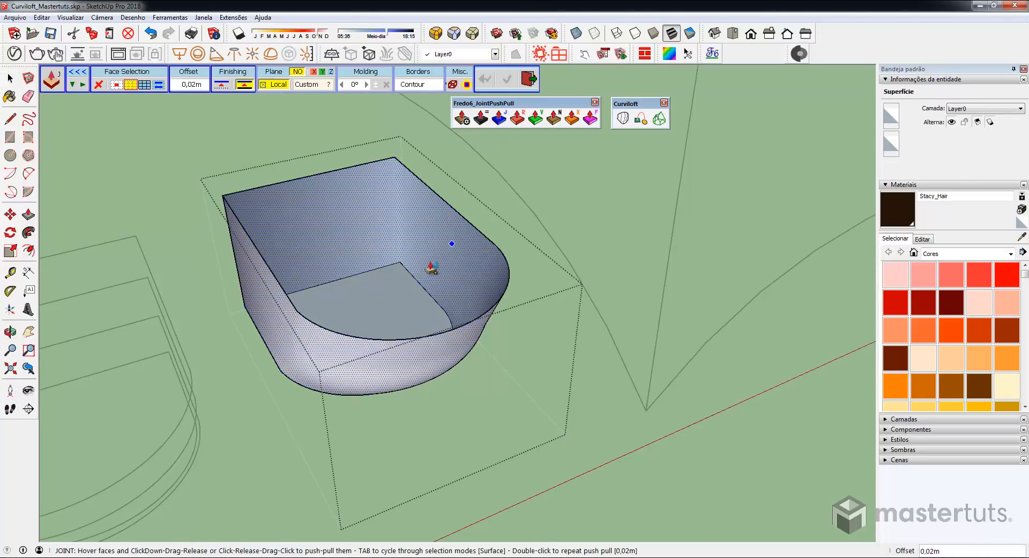
pyautogui.moveTo(456, 259); pyautogui.dragTo(433, 267)
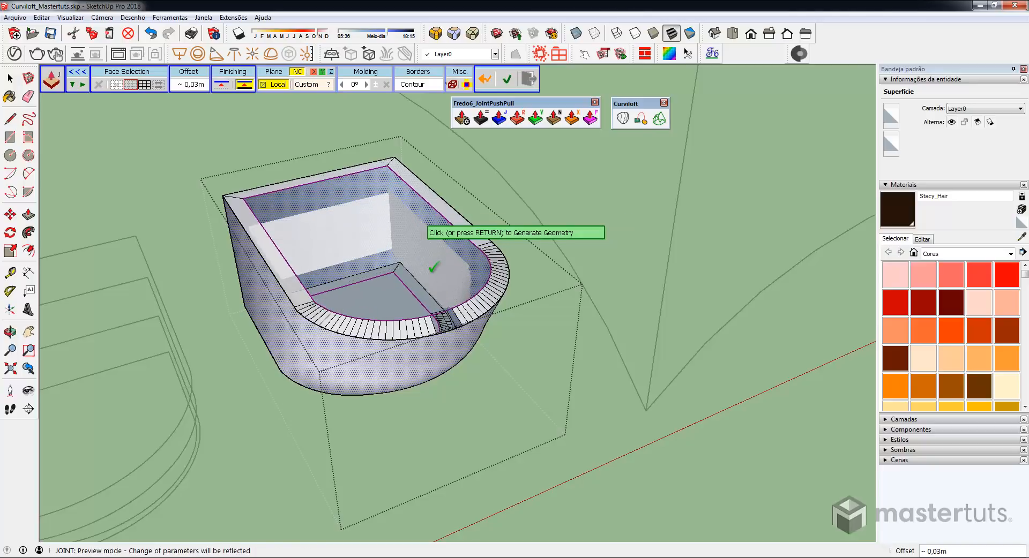
pyautogui.click(433, 267)
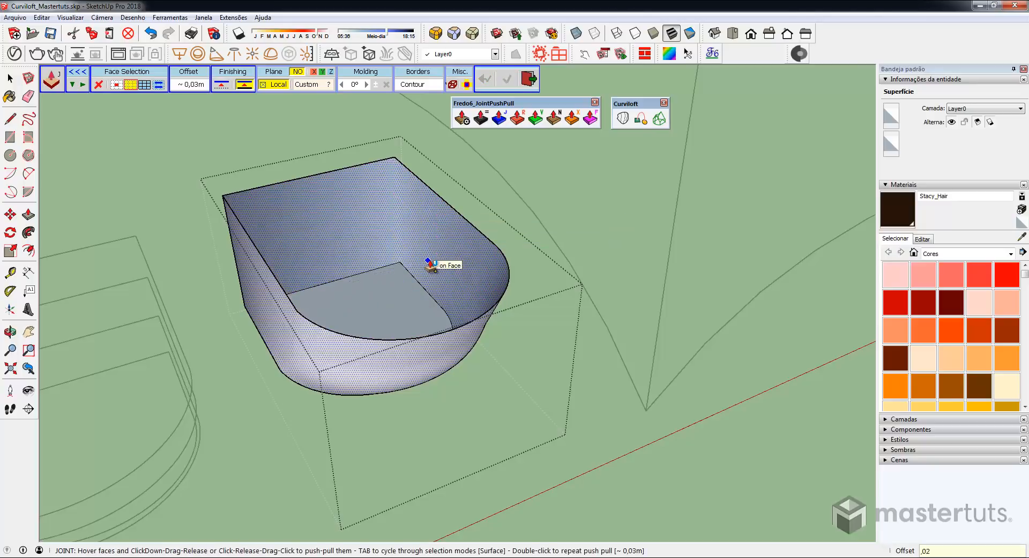
pyautogui.press('Return')
pyautogui.click(459, 415)
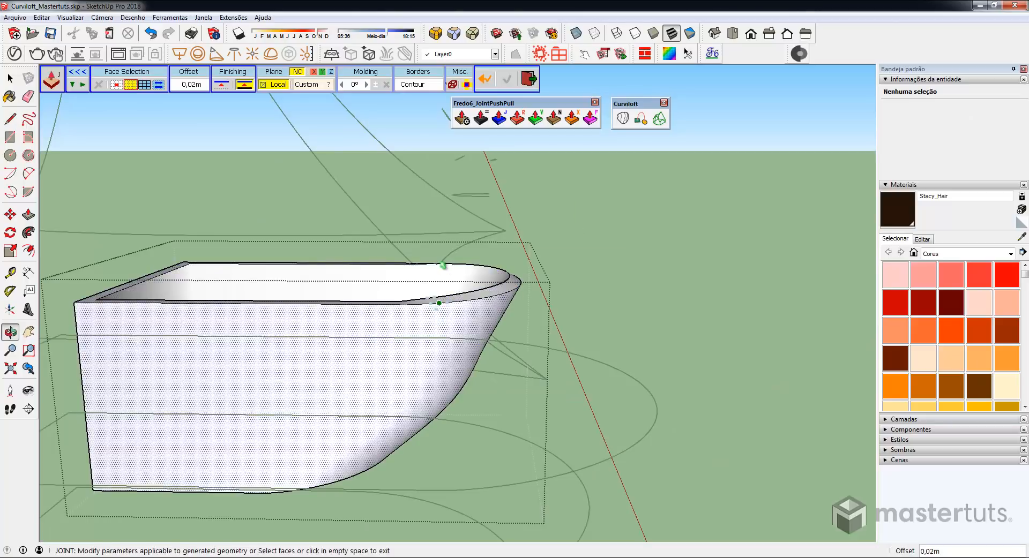
# Step: Try the X and Y plane constraints on the wall thickening, settle on Z, and regenerate the geometry
pyautogui.click(314, 73)
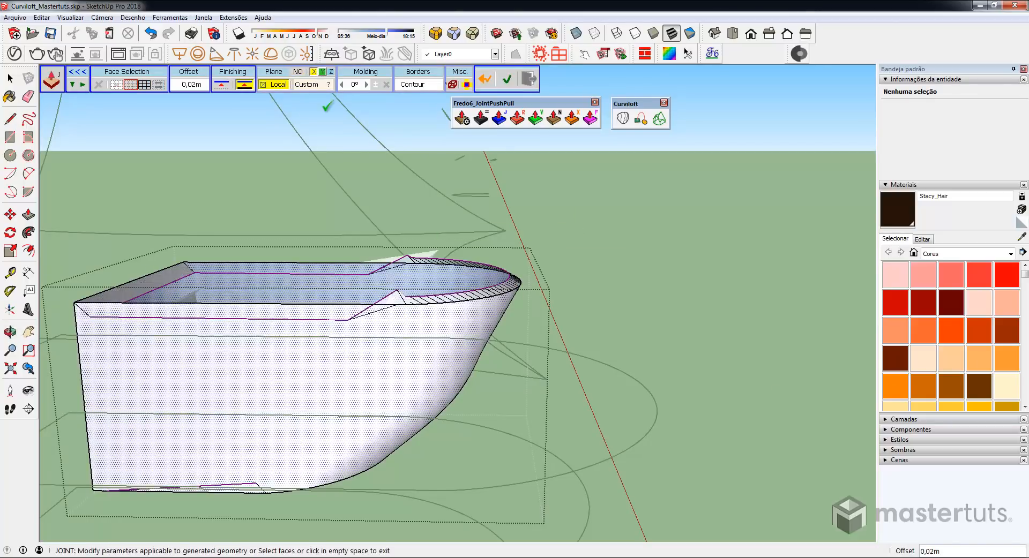
pyautogui.click(323, 73)
pyautogui.click(330, 73)
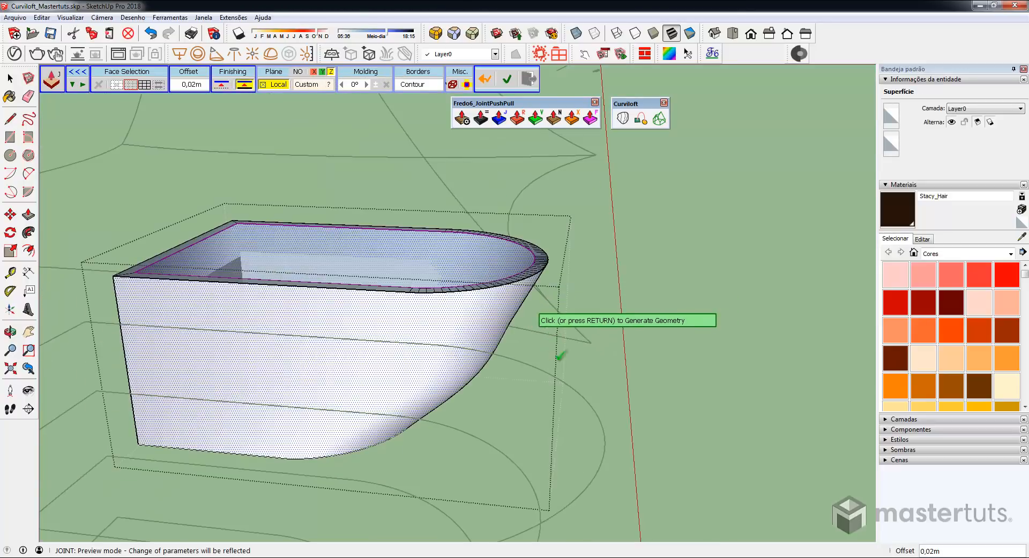
pyautogui.click(547, 350)
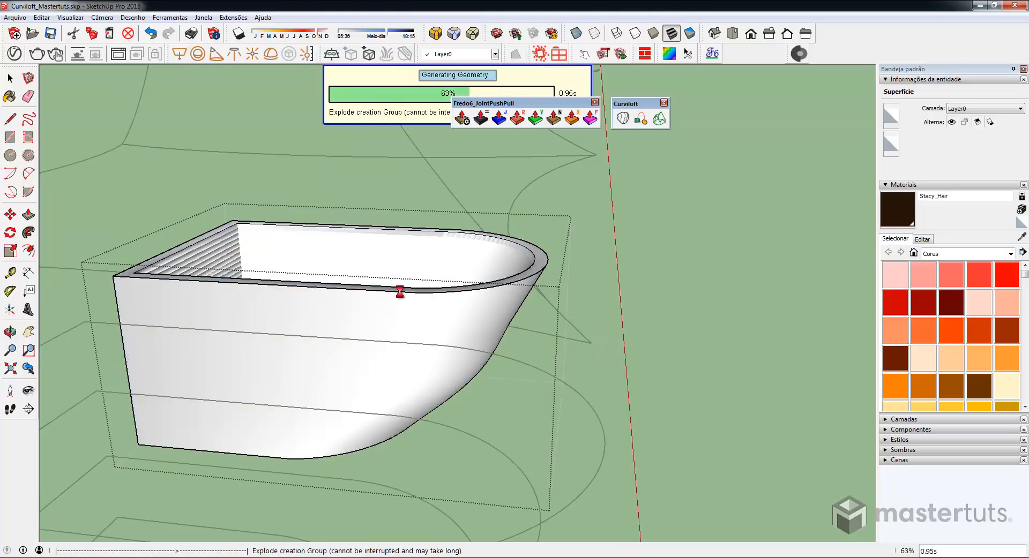
pyautogui.moveTo(524, 393); pyautogui.dragTo(166, 411, button='middle')
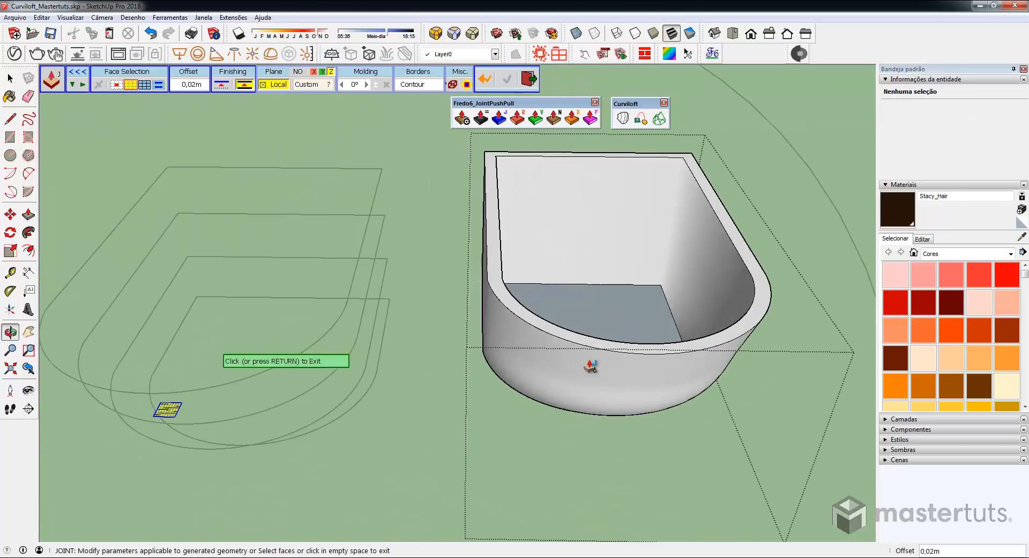
# Step: Select all the curved tent contours and run Curviloft's Skinning on them
pyautogui.moveTo(480, 375); pyautogui.dragTo(407, 387, button='middle')
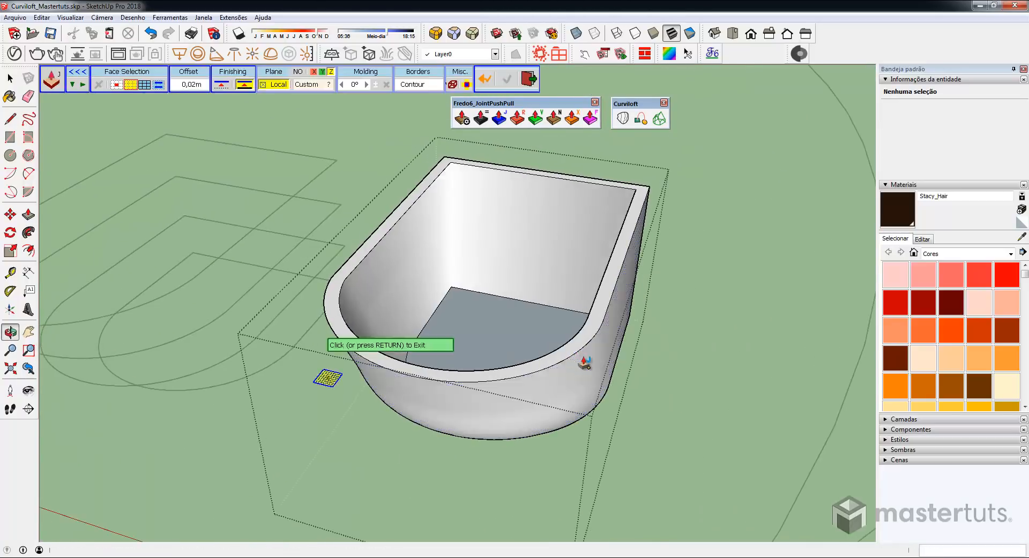
pyautogui.moveTo(328, 379); pyautogui.dragTo(456, 297, button='middle')
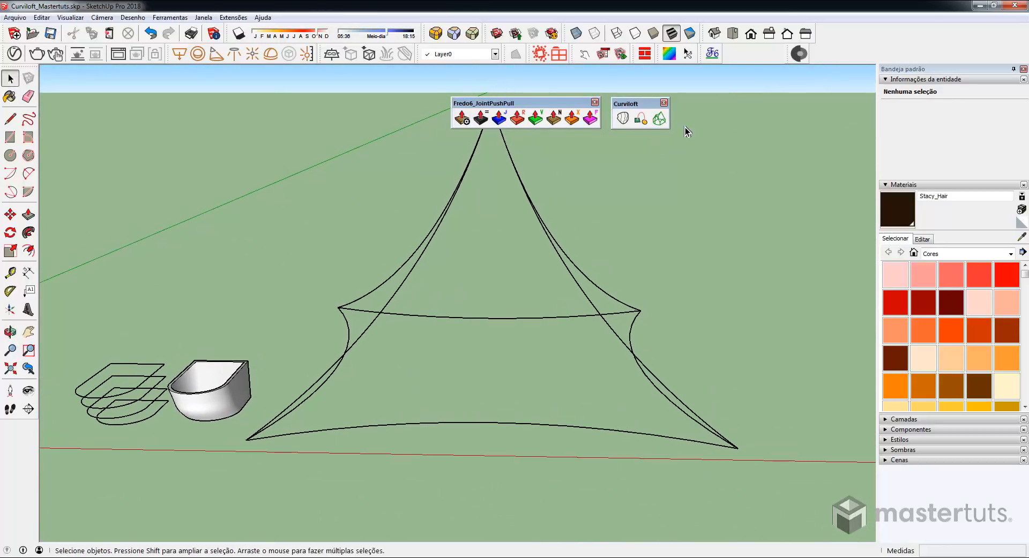
pyautogui.scroll(-2, 684, 126)
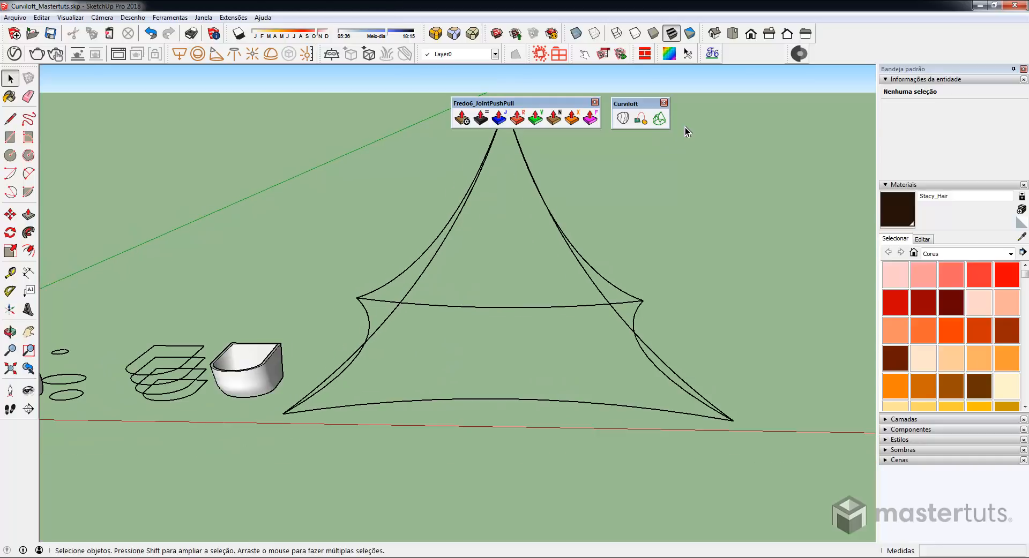
pyautogui.moveTo(685, 127); pyautogui.dragTo(593, 236, button='middle')
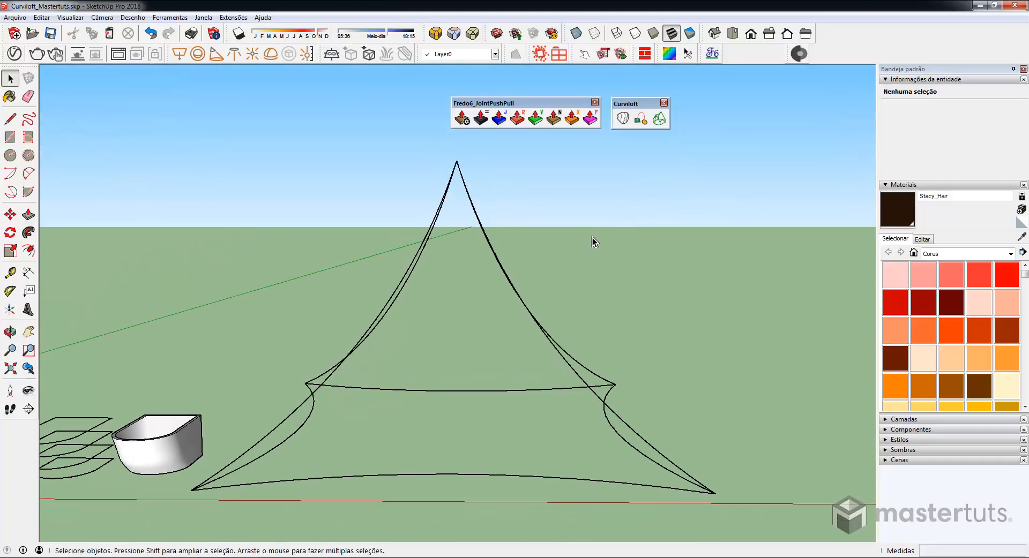
pyautogui.scroll(-2, 593, 237)
pyautogui.scroll(2, 500, 197)
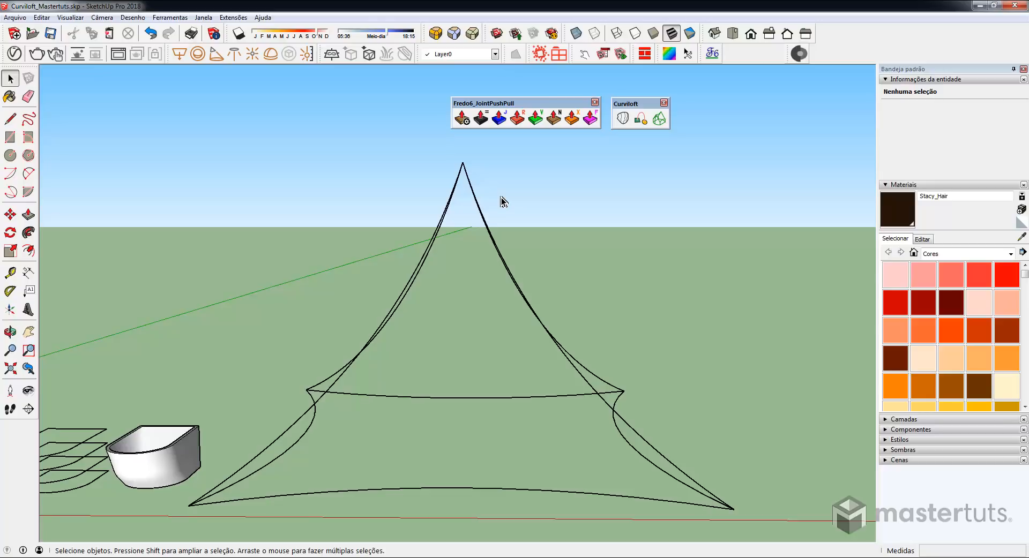
pyautogui.scroll(-3, 654, 270)
pyautogui.moveTo(318, 171); pyautogui.dragTo(685, 458)
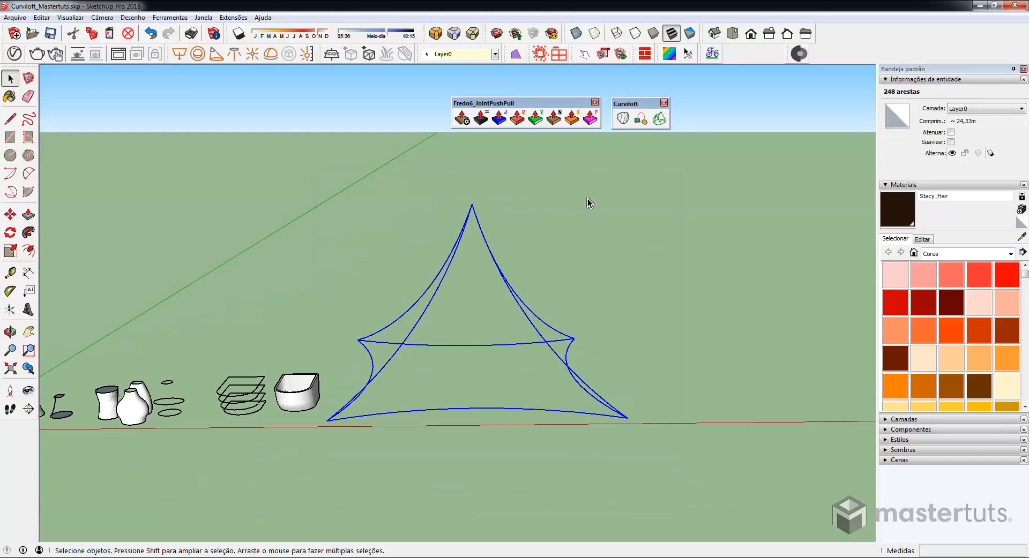
pyautogui.click(659, 118)
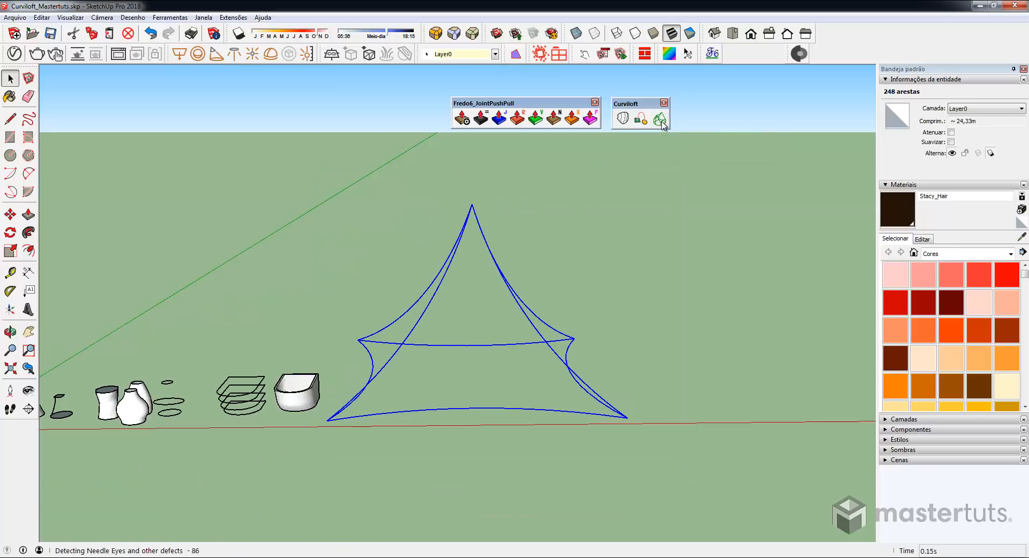
# Step: Edit the tent's front triangular panel, cycle through its three contour-pairing orientations back to the first, and generate the skin
pyautogui.moveTo(485, 343)
pyautogui.mouseDown(button='middle')
pyautogui.moveTo(500, 297)
pyautogui.moveTo(538, 314)
pyautogui.moveTo(397, 378)
pyautogui.moveTo(470, 348)
pyautogui.moveTo(471, 360)
pyautogui.moveTo(616, 360)
pyautogui.moveTo(583, 390)
pyautogui.moveTo(517, 325)
pyautogui.moveTo(390, 360)
pyautogui.moveTo(475, 337)
pyautogui.moveTo(547, 390)
pyautogui.moveTo(443, 409)
pyautogui.moveTo(291, 317)
pyautogui.moveTo(427, 361)
pyautogui.moveTo(516, 375)
pyautogui.moveTo(481, 352)
pyautogui.mouseUp(button='middle')
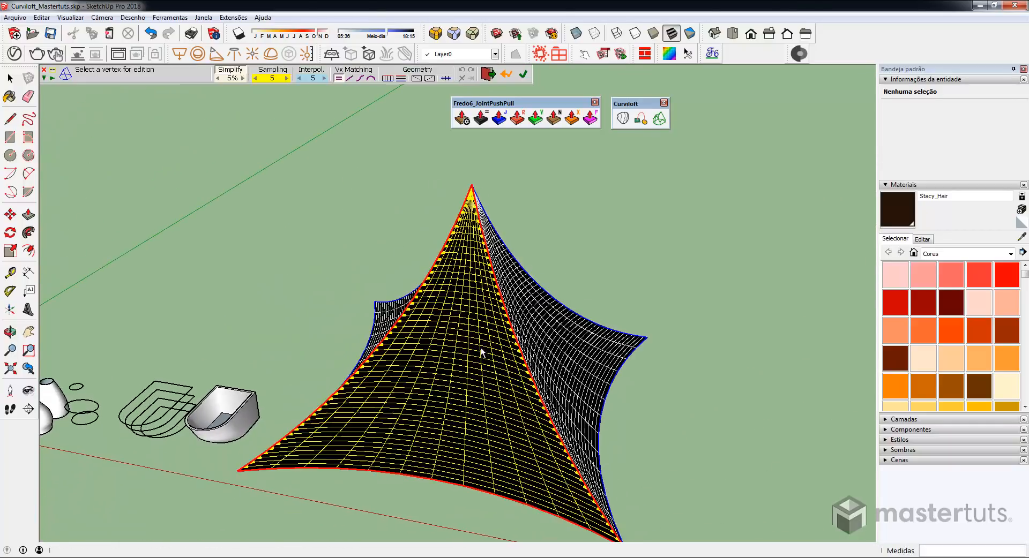
pyautogui.click(446, 363)
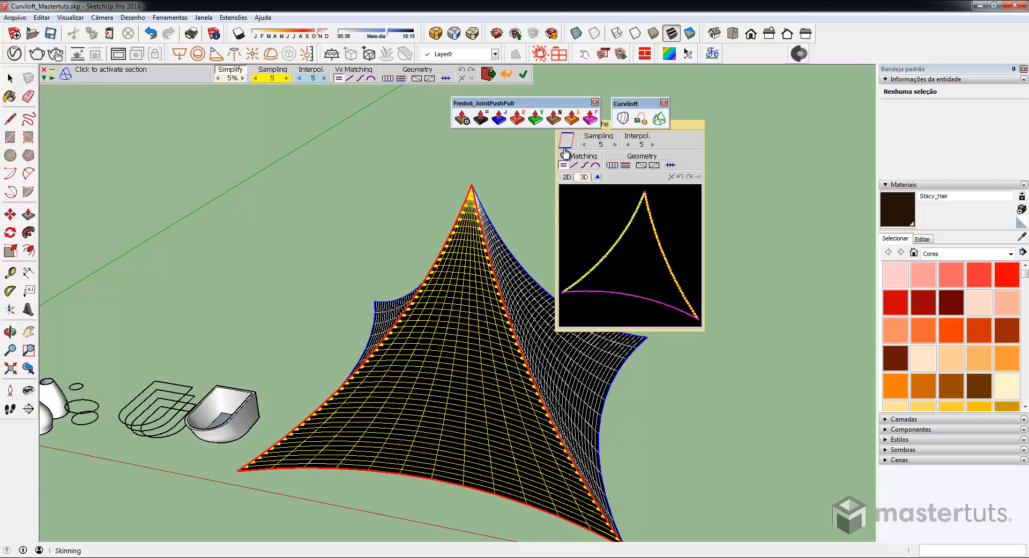
pyautogui.moveTo(680, 131); pyautogui.dragTo(672, 163)
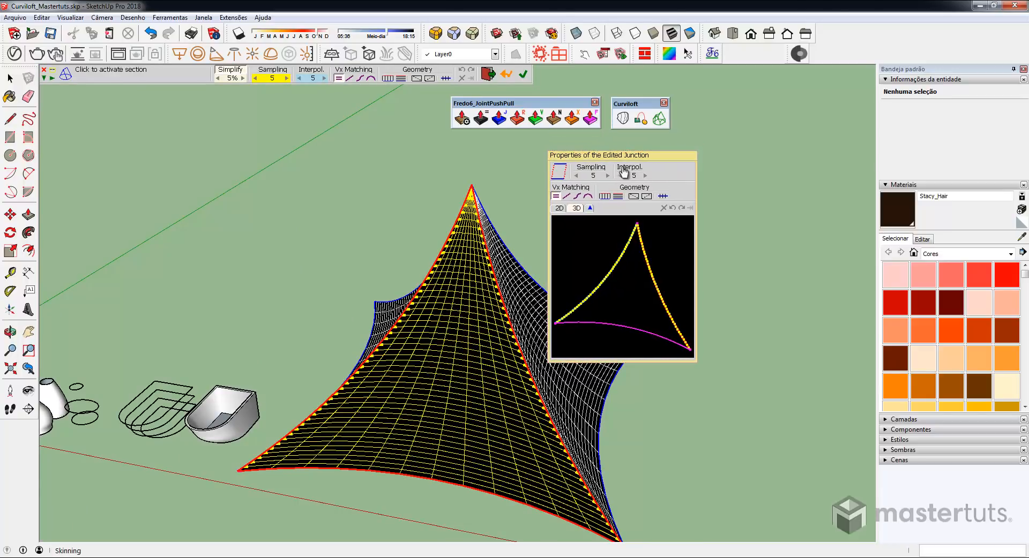
pyautogui.click(559, 172)
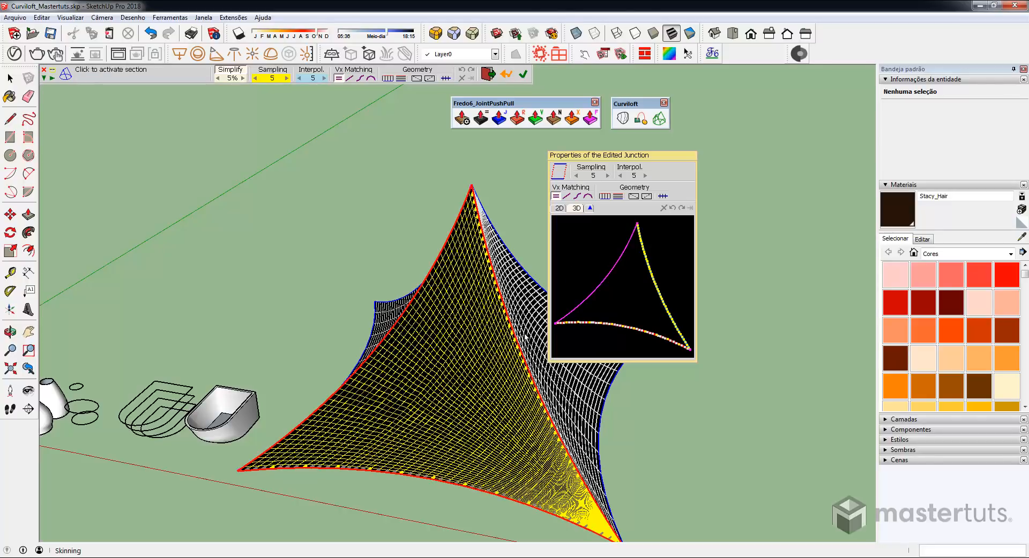
pyautogui.click(562, 174)
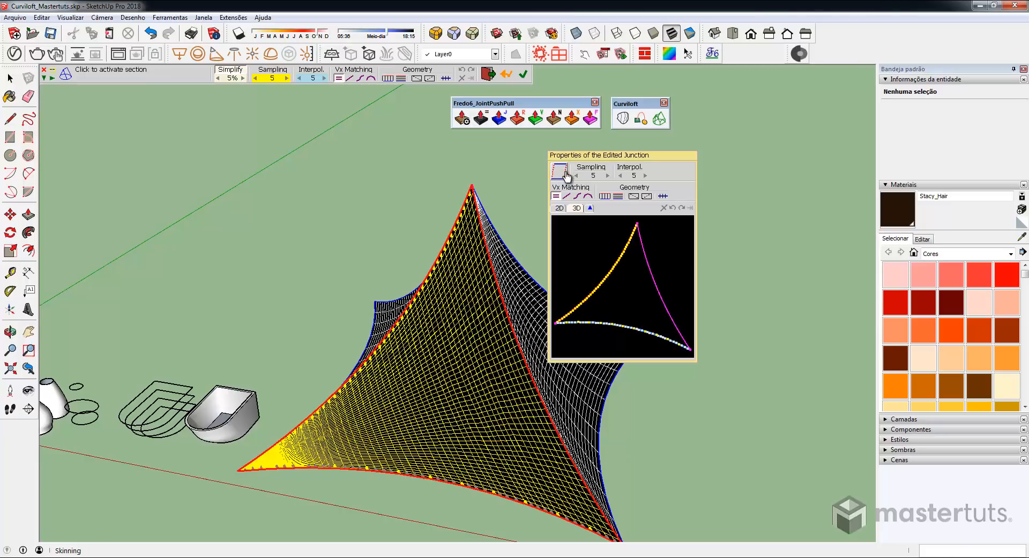
pyautogui.click(566, 175)
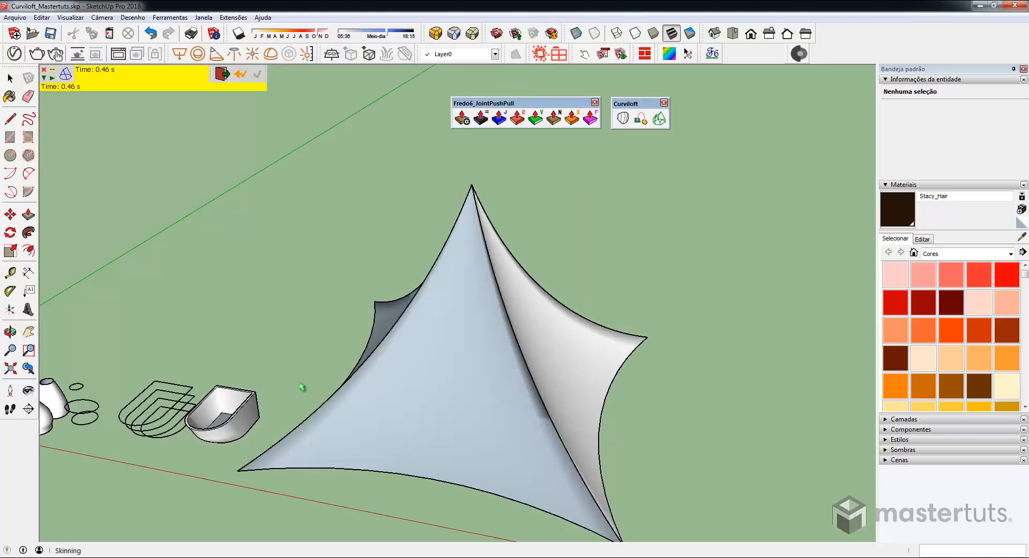
pyautogui.scroll(-3, 488, 289)
pyautogui.scroll(2, 433, 316)
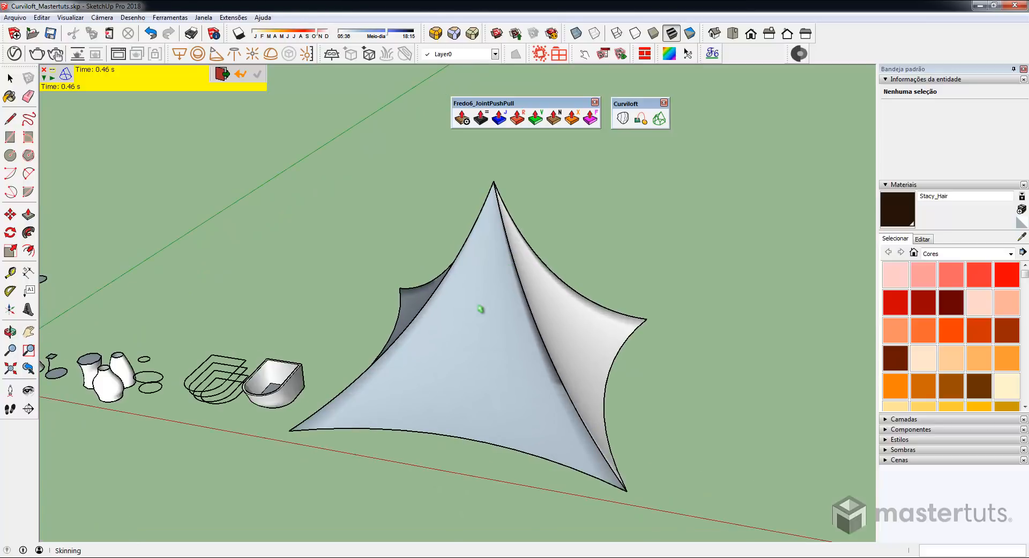
# Step: Pick the four chair contours for Loft by Spline in order, from the backrest arc down to the base curve
pyautogui.moveTo(690, 319); pyautogui.dragTo(489, 313, button='middle')
pyautogui.scroll(1, 514, 390)
pyautogui.scroll(6, 502, 349)
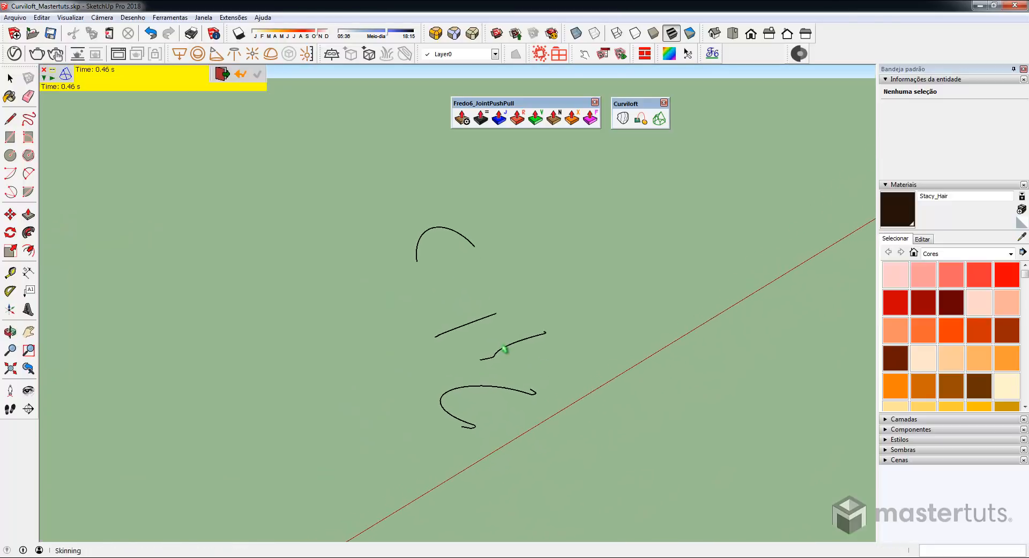
pyautogui.scroll(2, 513, 339)
pyautogui.press('space')
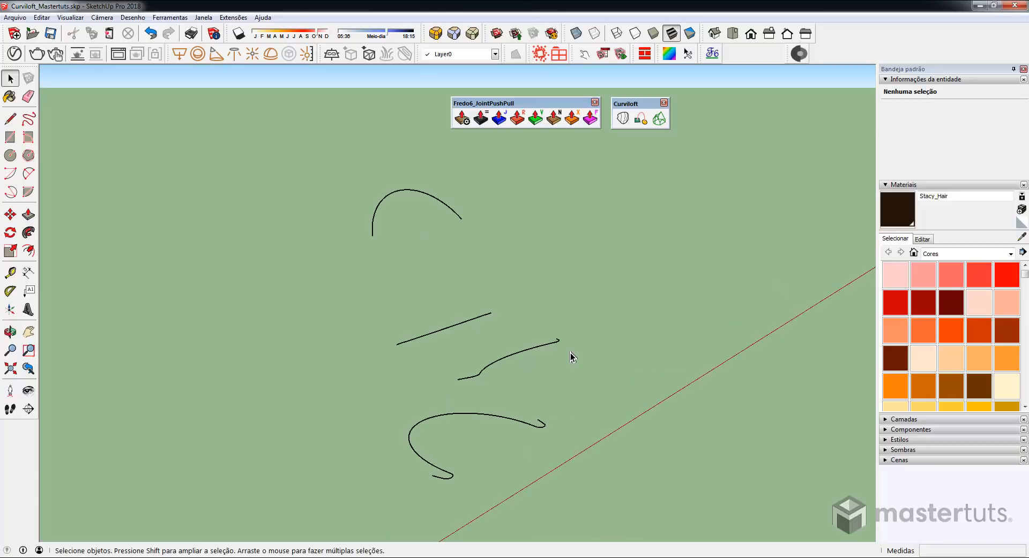
pyautogui.moveTo(570, 352); pyautogui.dragTo(569, 327, button='middle')
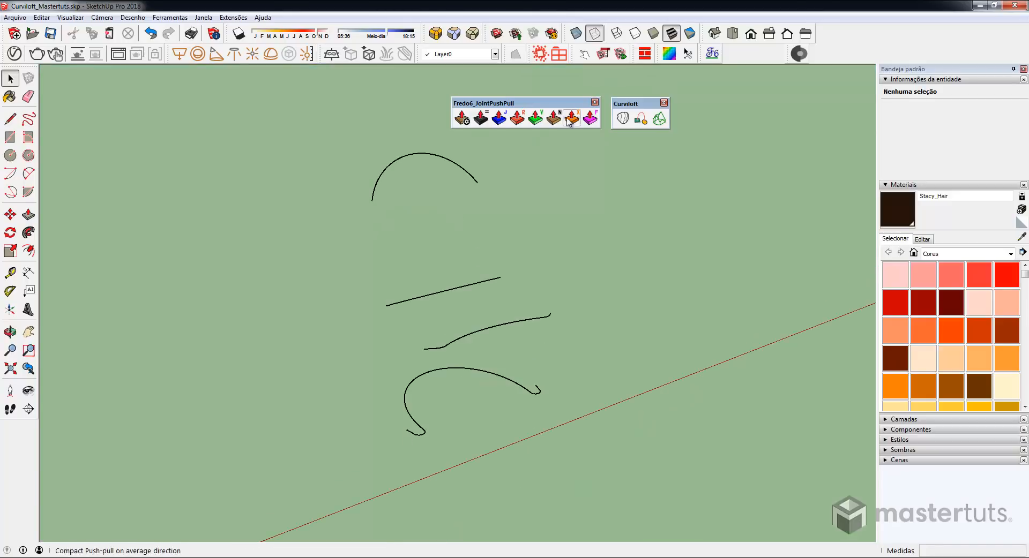
pyautogui.click(590, 118)
pyautogui.click(391, 165)
pyautogui.click(441, 296)
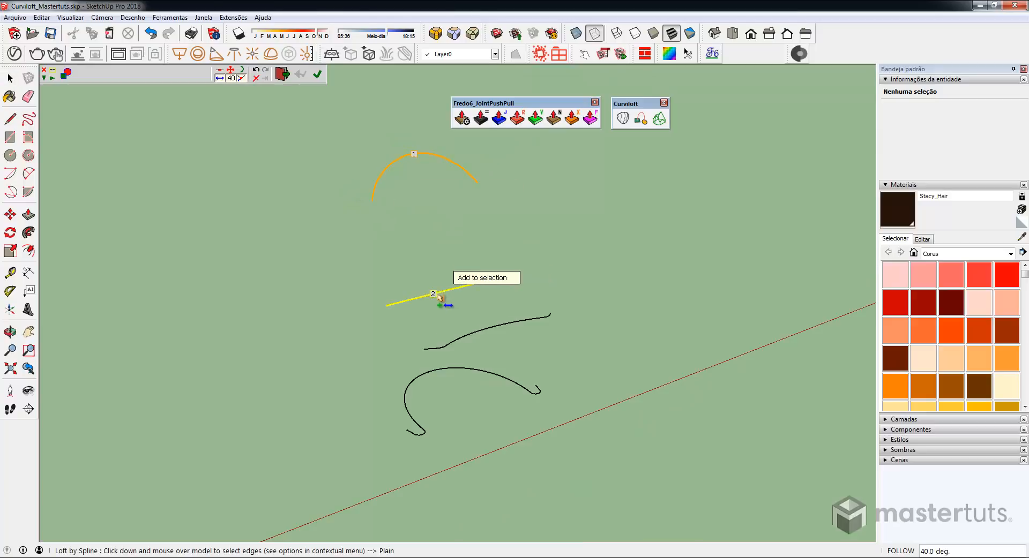
pyautogui.click(482, 335)
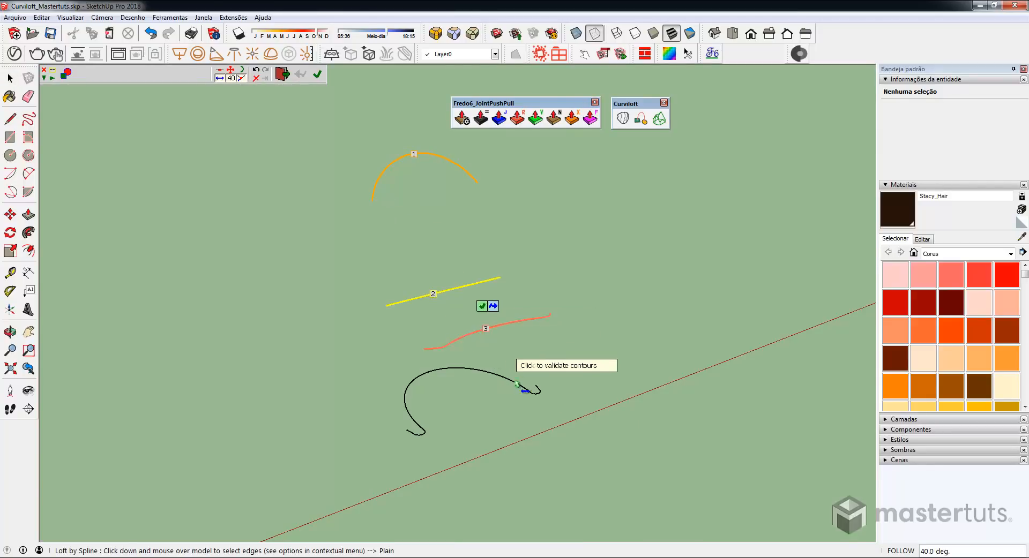
pyautogui.click(527, 392)
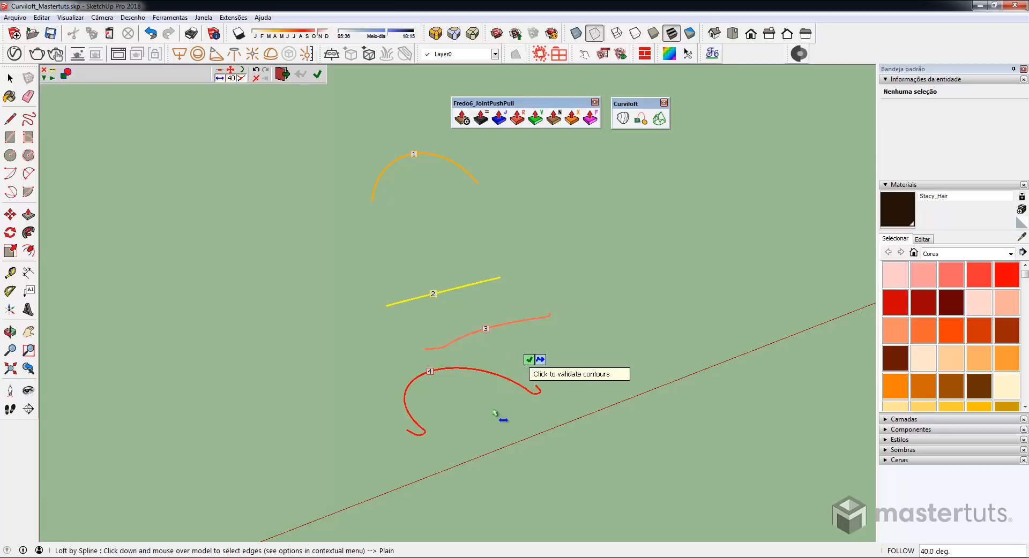
# Step: Validate the four contours and generate the chair loft with 15 segments
pyautogui.moveTo(530, 395); pyautogui.dragTo(530, 360, button='middle')
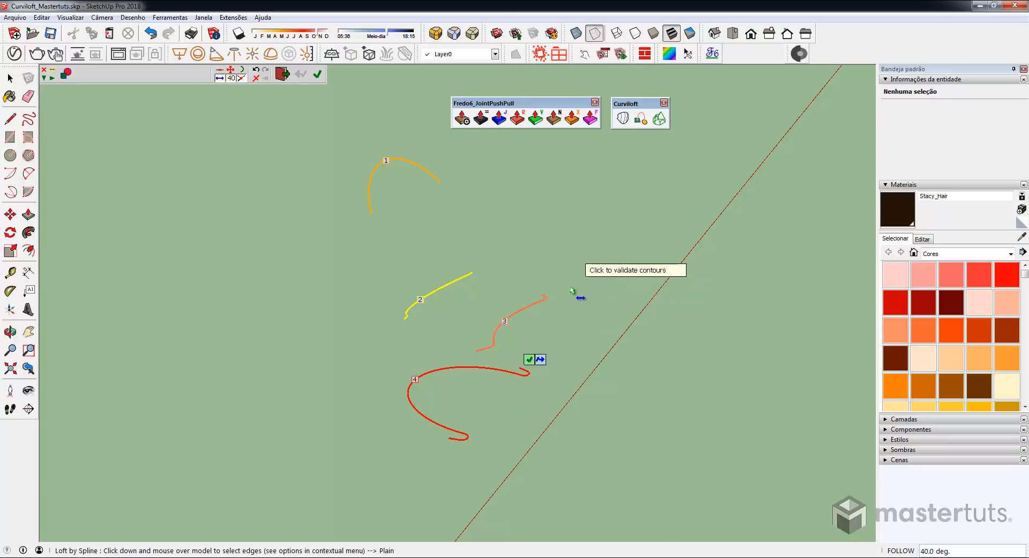
pyautogui.click(317, 78)
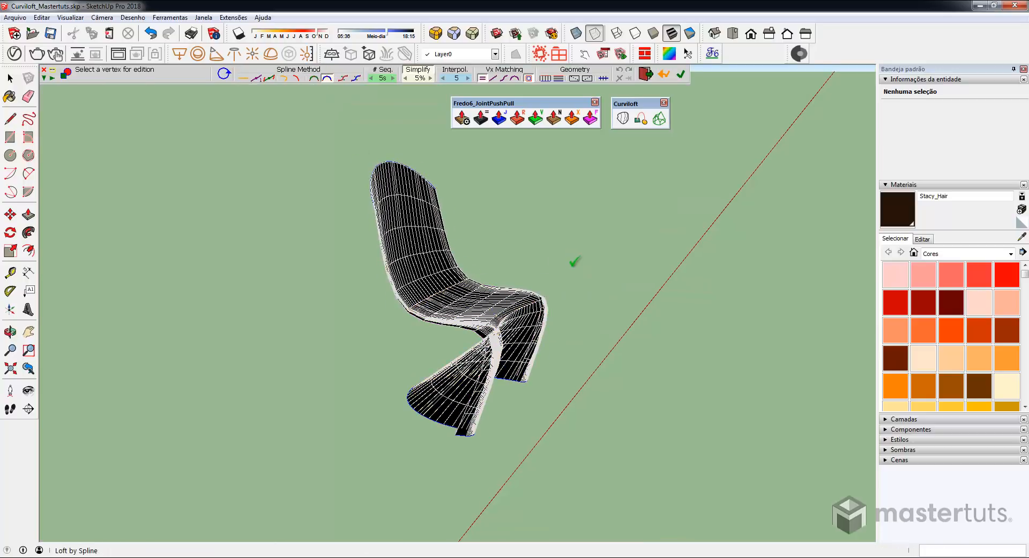
pyautogui.moveTo(569, 292); pyautogui.dragTo(530, 288, button='middle')
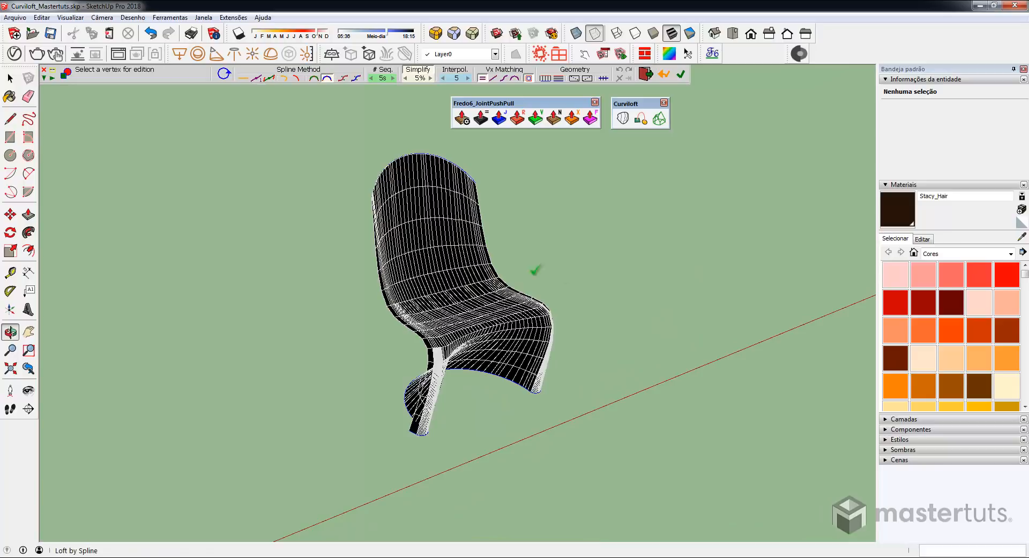
pyautogui.click(393, 78)
pyautogui.click(392, 79)
pyautogui.moveTo(590, 315); pyautogui.dragTo(582, 286, button='middle')
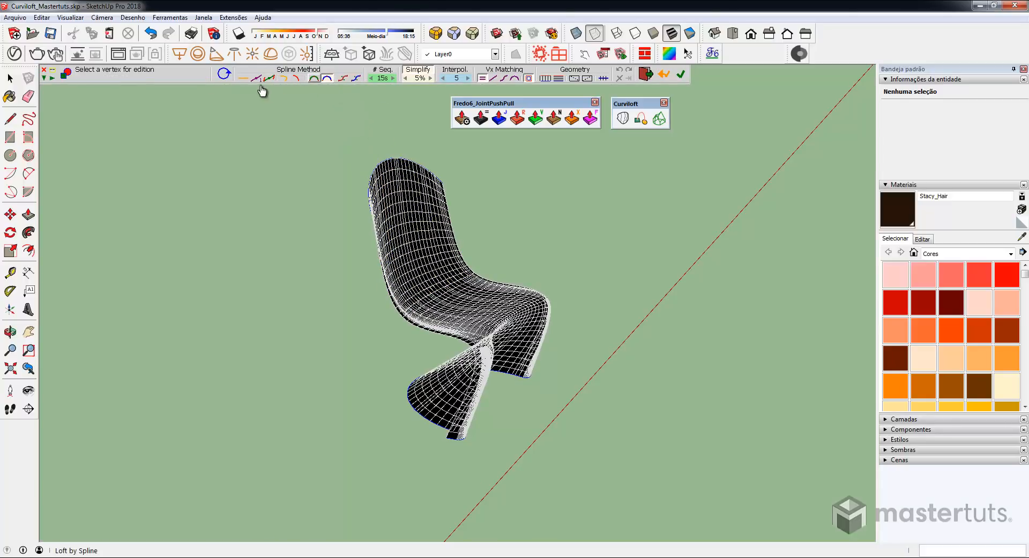
pyautogui.click(573, 236)
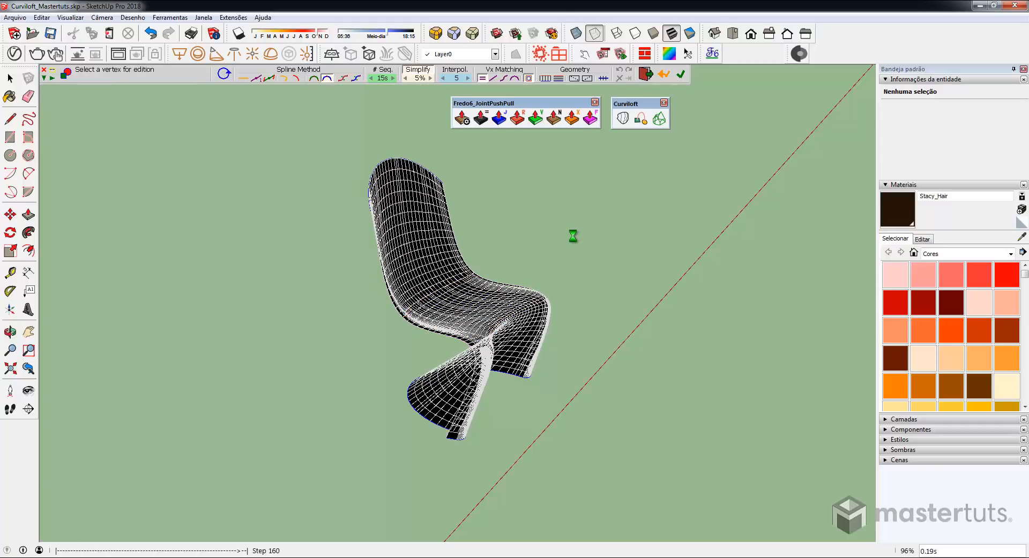
# Step: Move the generated chair group about 0.97 m along the red axis, away from its source contours
pyautogui.click(475, 312)
pyautogui.moveTo(475, 312)
pyautogui.mouseDown(button='middle')
pyautogui.moveTo(457, 360)
pyautogui.moveTo(495, 427)
pyautogui.mouseUp(button='middle')
pyautogui.press('m')
pyautogui.click(429, 416)
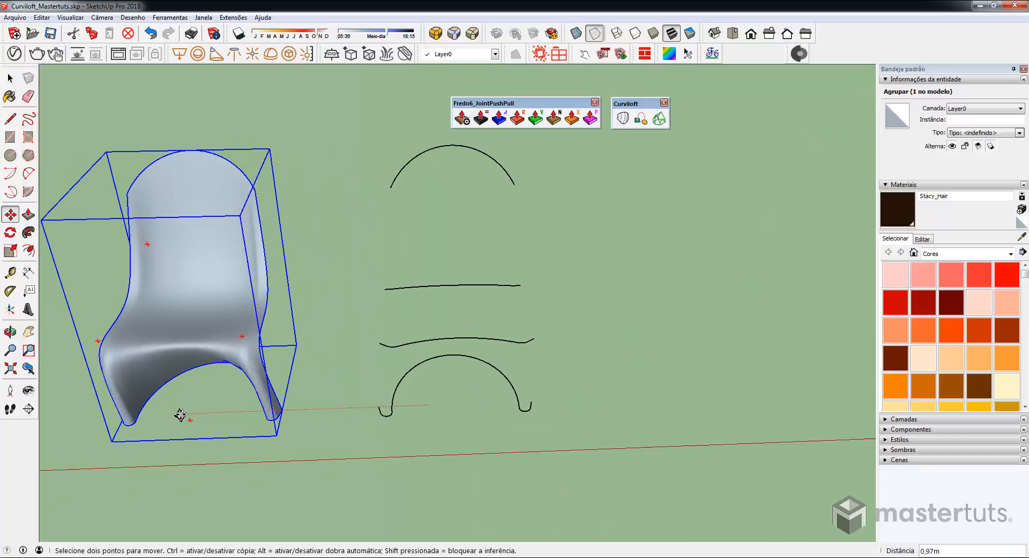
pyautogui.moveTo(408, 278); pyautogui.dragTo(605, 179, button='middle')
# Step: Open the chair group and thicken its surface with Joint Push Pull using a 0.01 m offset
pyautogui.moveTo(490, 310); pyautogui.dragTo(437, 391, button='middle')
pyautogui.doubleClick(340, 323)
pyautogui.click(340, 323)
pyautogui.click(498, 118)
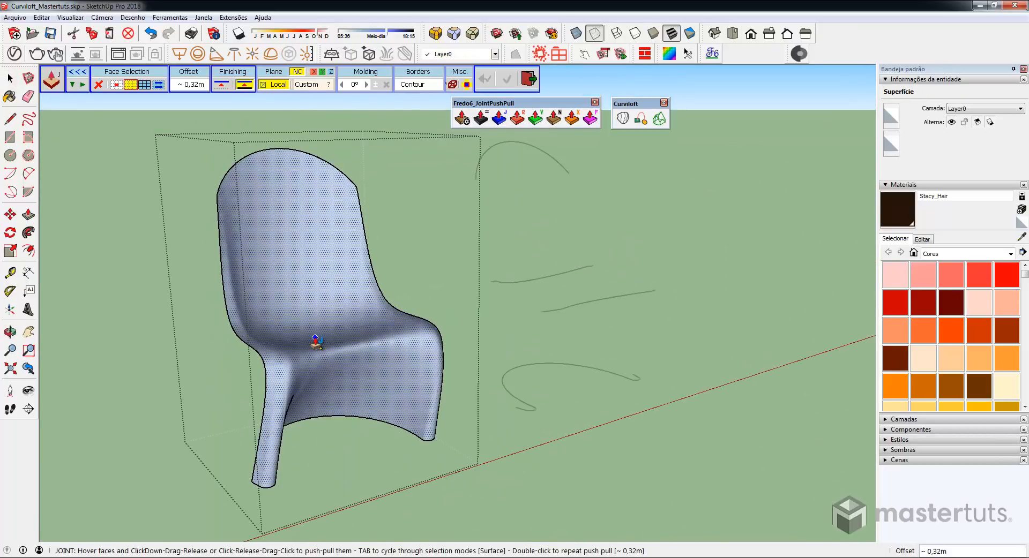
pyautogui.moveTo(316, 343); pyautogui.dragTo(343, 331)
pyautogui.press('Return')
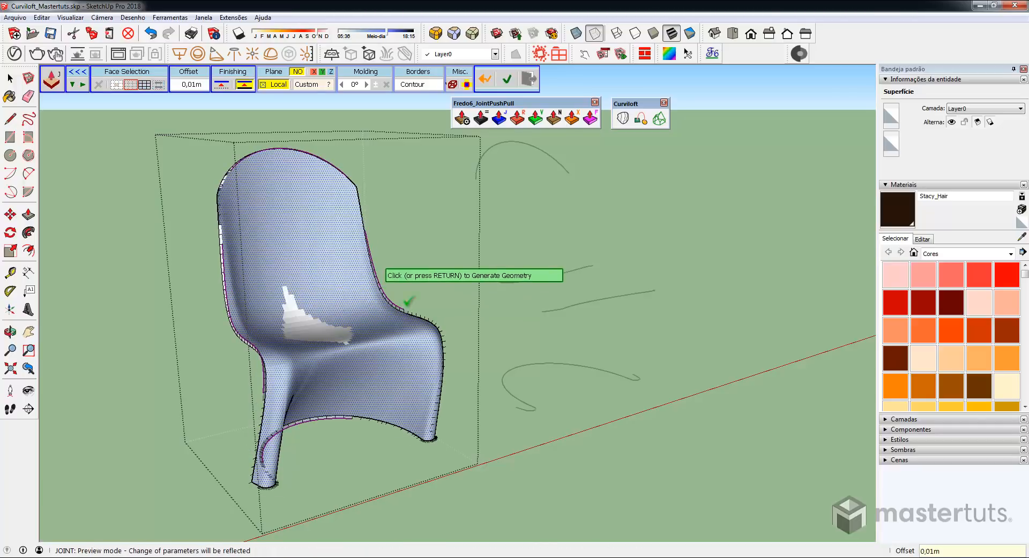
pyautogui.click(422, 260)
# Step: Select the whole thickened chair, paint it with the red color Cor A06, and leave the group
pyautogui.moveTo(409, 315); pyautogui.dragTo(388, 358, button='middle')
pyautogui.tripleClick(388, 358)
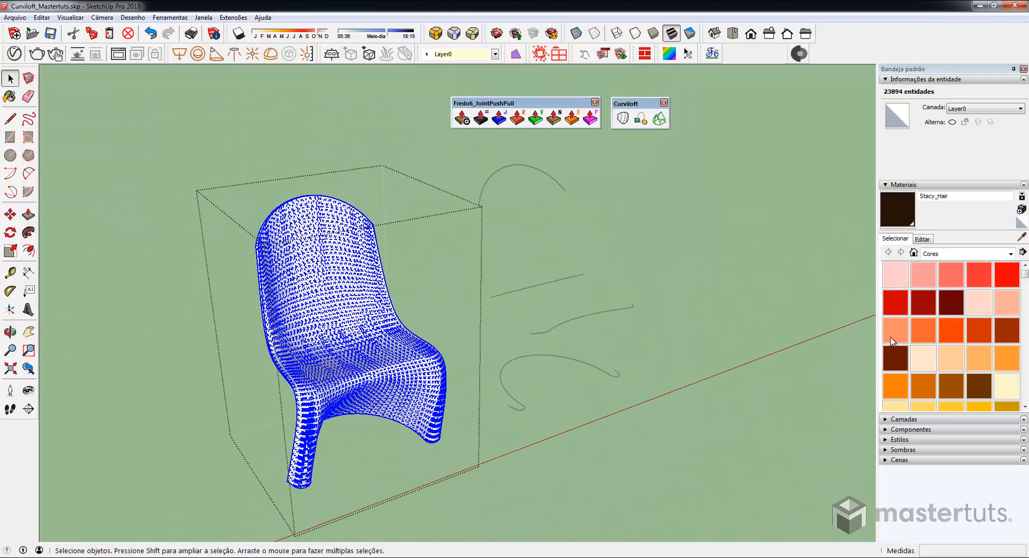
pyautogui.click(996, 284)
pyautogui.click(900, 312)
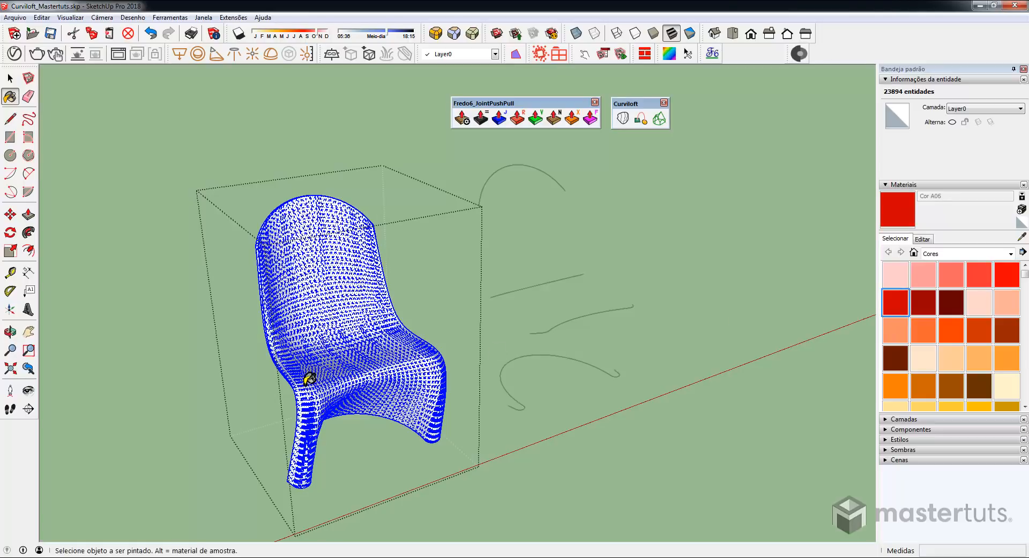
pyautogui.click(298, 381)
pyautogui.click(334, 462)
pyautogui.moveTo(399, 437); pyautogui.dragTo(449, 336, button='middle')
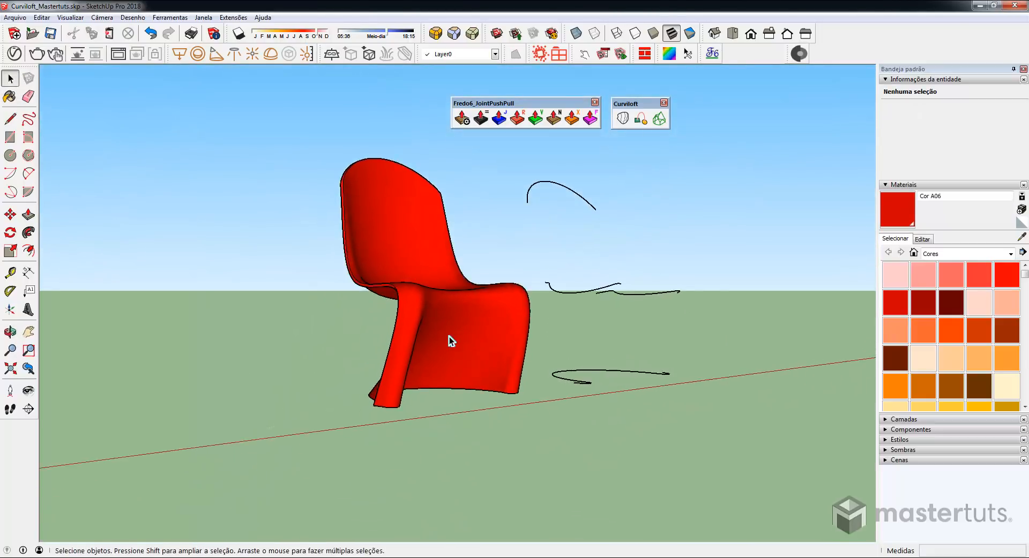
pyautogui.scroll(3, 429, 308)
pyautogui.moveTo(155, 308); pyautogui.dragTo(21, 359, button='middle')
pyautogui.keyDown('shift'); pyautogui.moveTo(358, 364); pyautogui.dragTo(519, 350, button='middle'); pyautogui.keyUp('shift')
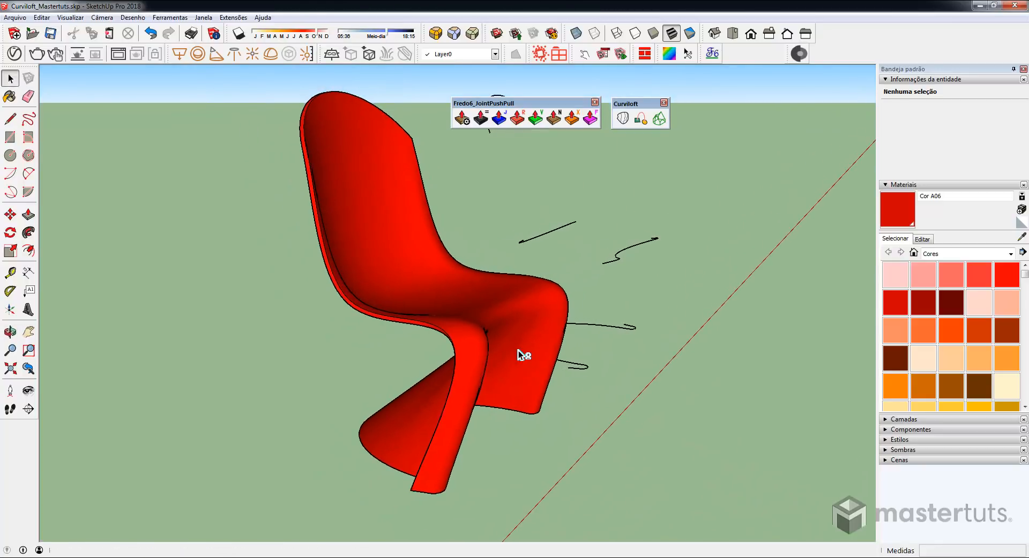